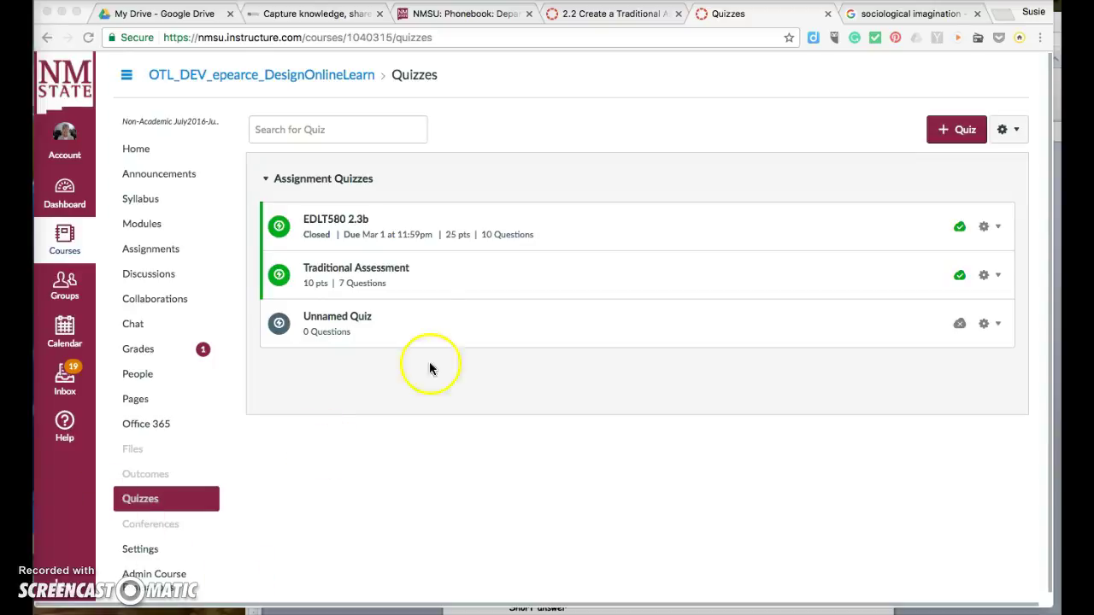
# Open the Traditional Assessment quiz from the Quizzes list and launch its student preview.
pyautogui.click(370, 270)
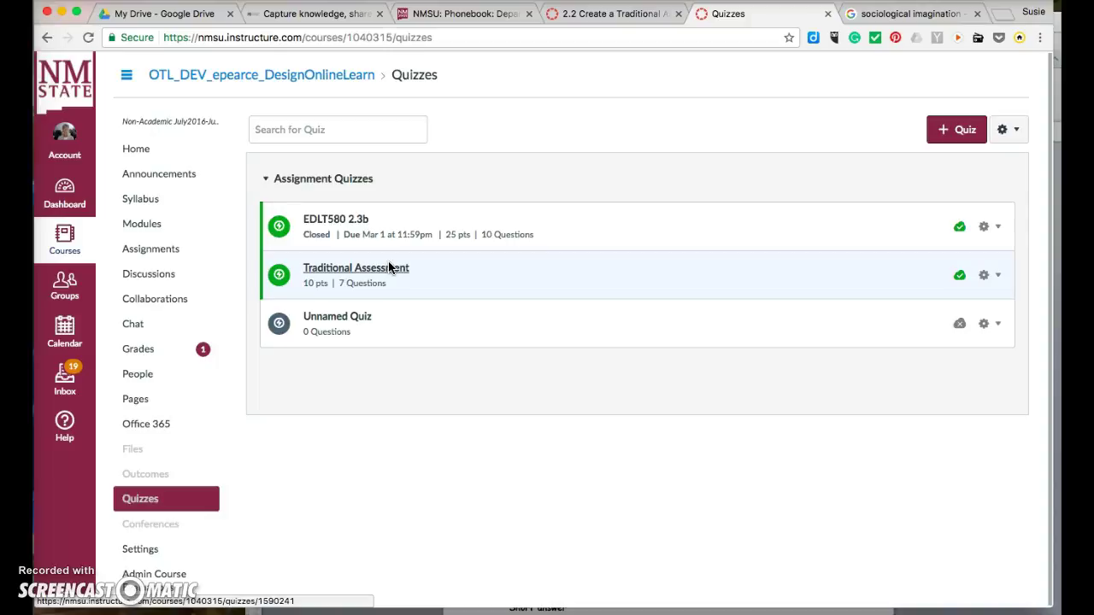
pyautogui.click(375, 271)
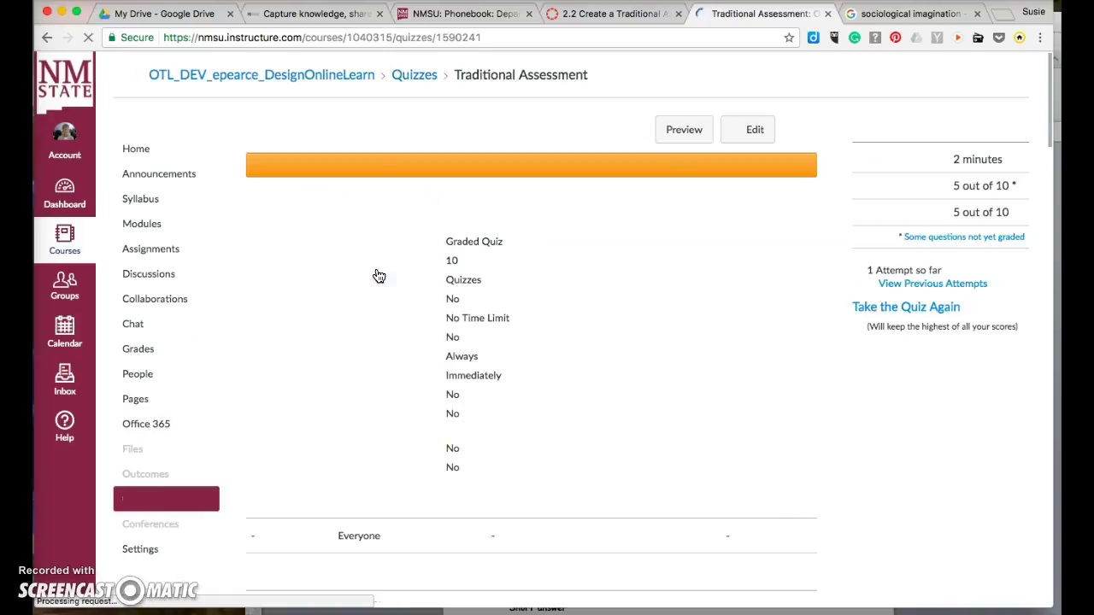
pyautogui.click(688, 135)
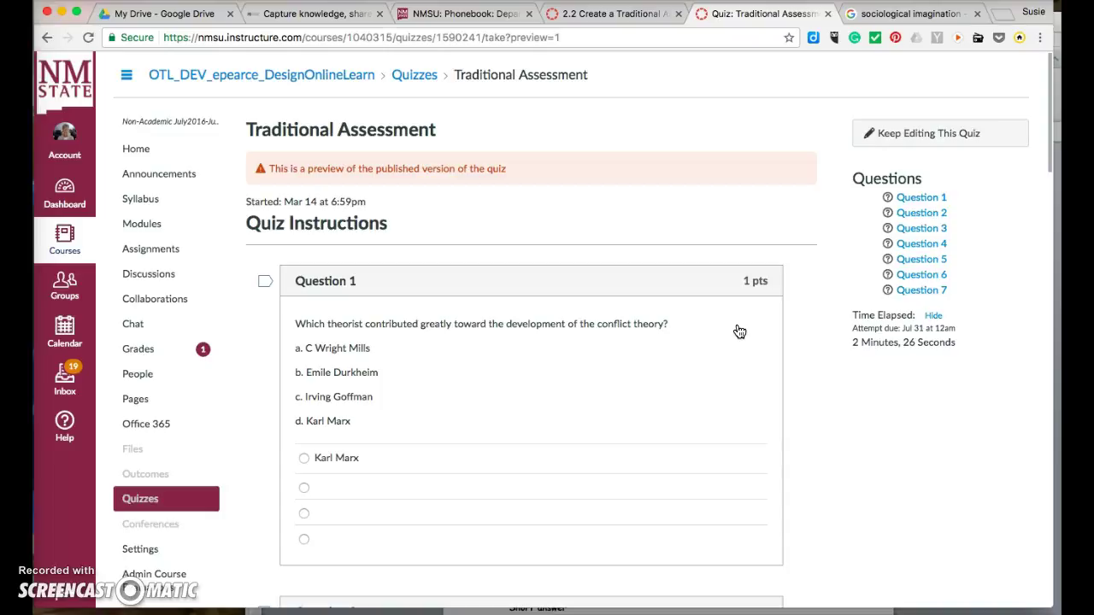
# Answer Question 1 with Karl Marx and Question 2 with C. Wright Mills.
pyautogui.click(739, 332)
pyautogui.click(418, 504)
pyautogui.click(306, 460)
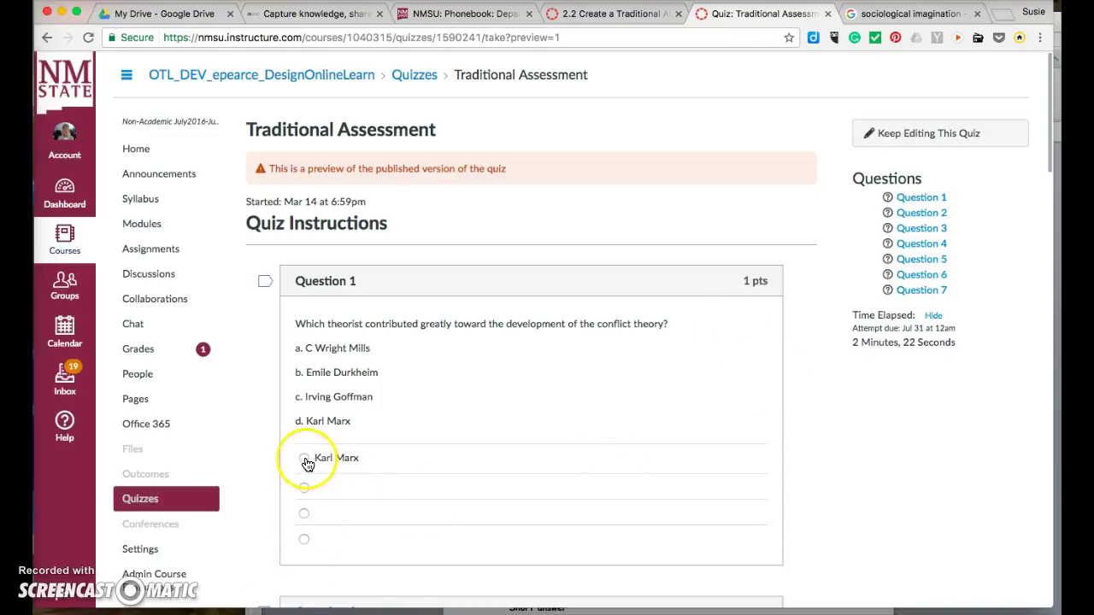
pyautogui.click(524, 436)
pyautogui.scroll(-5, 525, 436)
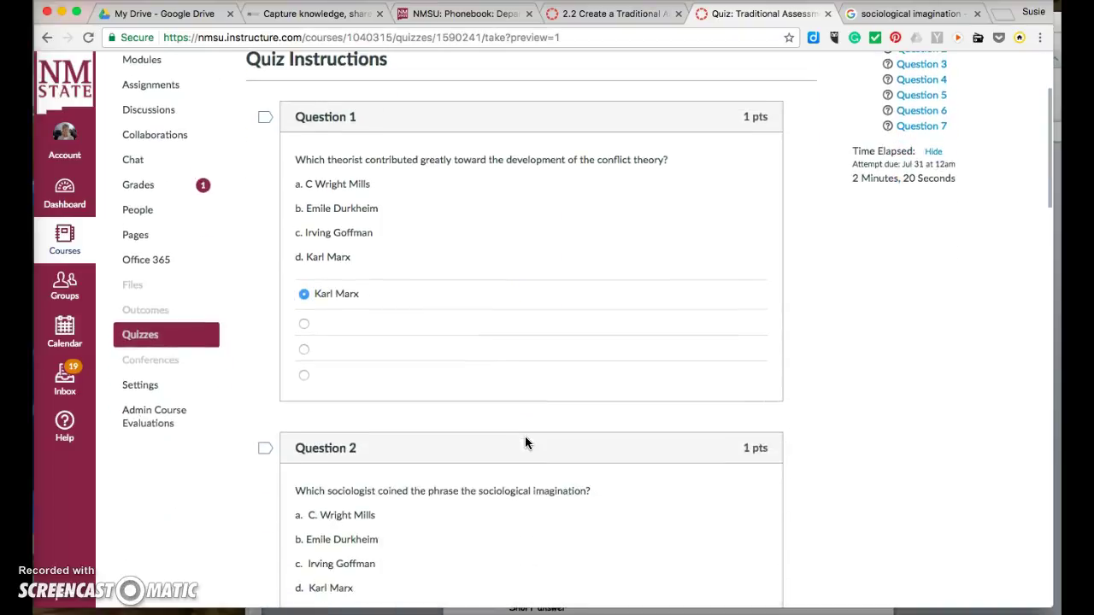
pyautogui.click(323, 503)
pyautogui.click(305, 493)
# Answer Question 3 with Structural Functionalism.
pyautogui.click(635, 461)
pyautogui.click(507, 457)
pyautogui.scroll(-4, 507, 456)
pyautogui.scroll(-1, 507, 458)
pyautogui.click(305, 479)
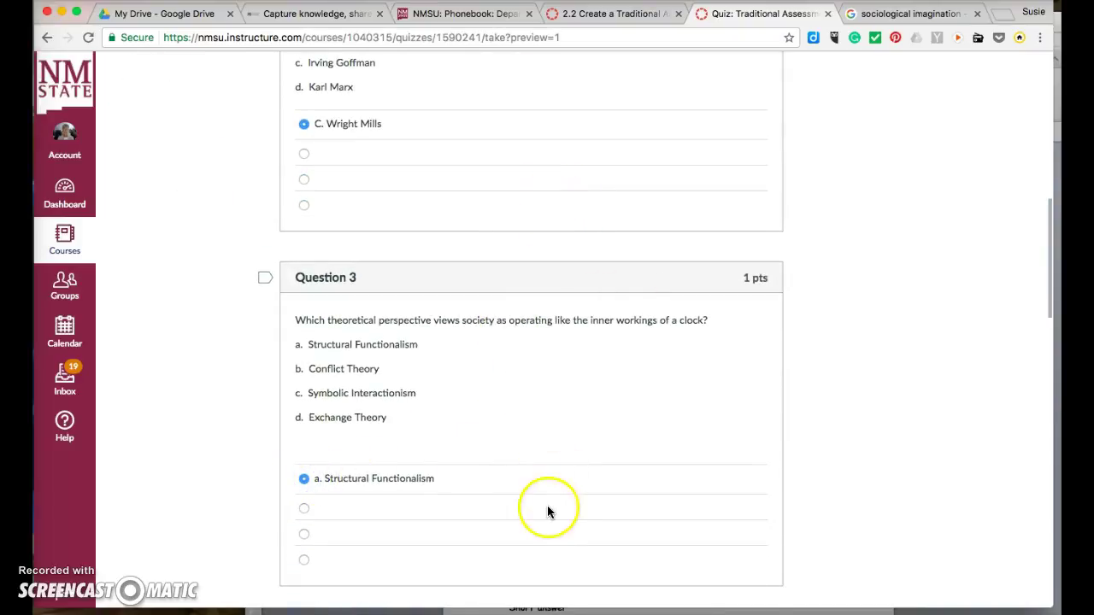
pyautogui.scroll(-5, 584, 483)
pyautogui.scroll(-4, 584, 485)
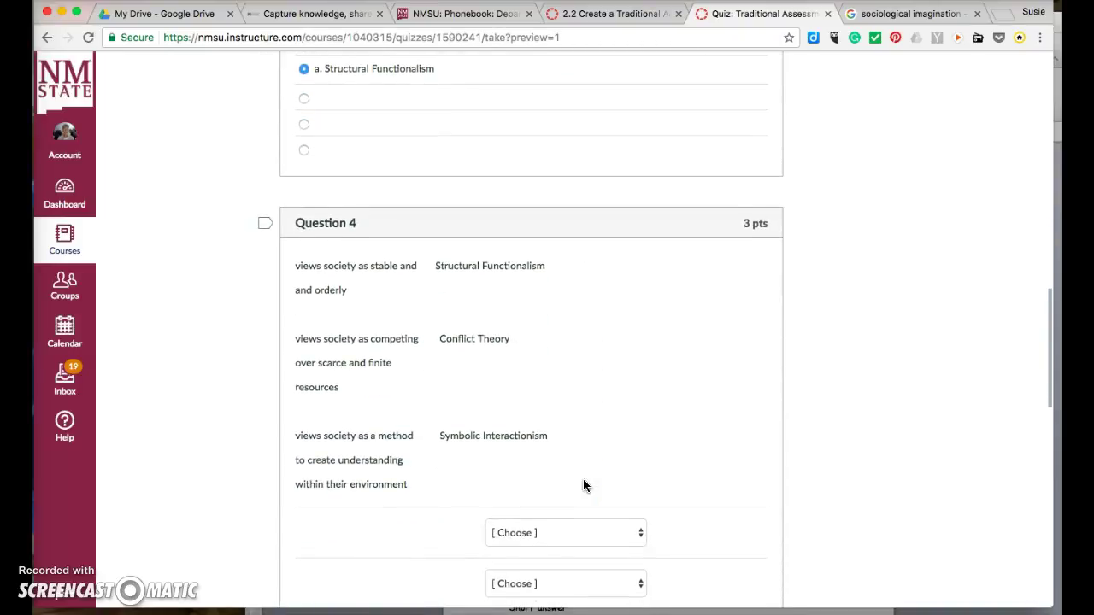
pyautogui.scroll(-1, 583, 486)
pyautogui.click(379, 206)
pyautogui.click(490, 497)
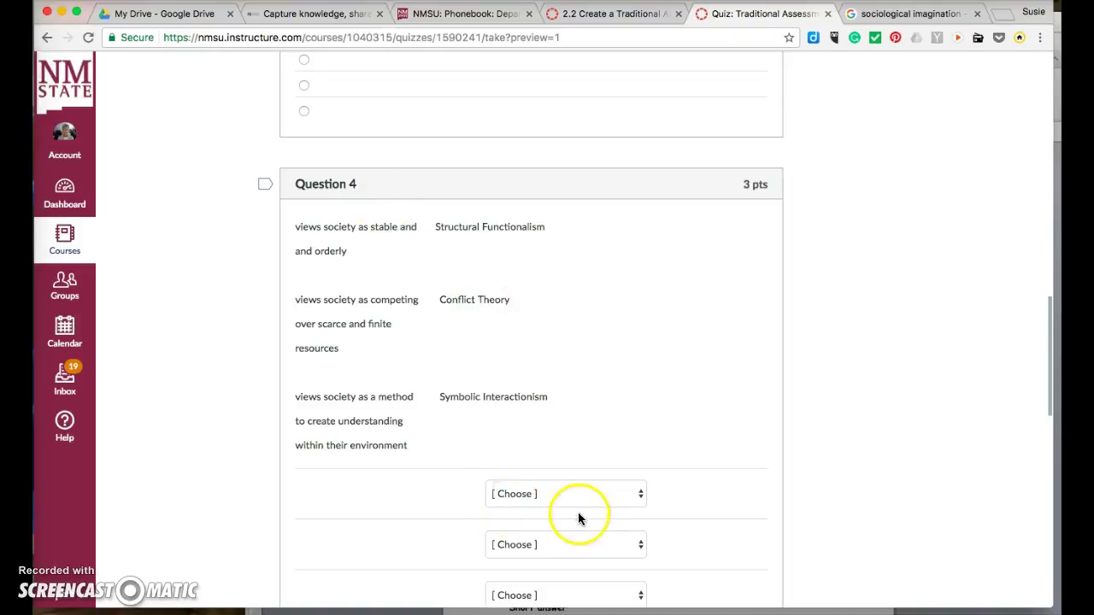
# Answer Question 5 with True and Question 6 with False.
pyautogui.scroll(-1, 581, 517)
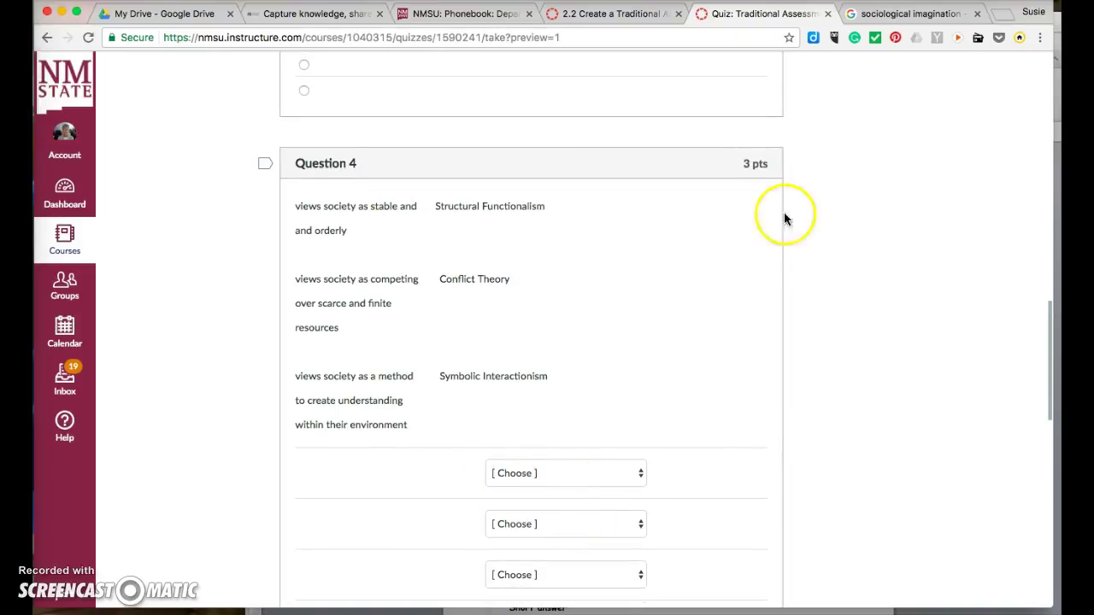
pyautogui.scroll(-5, 752, 498)
pyautogui.scroll(-3, 752, 498)
pyautogui.click(332, 417)
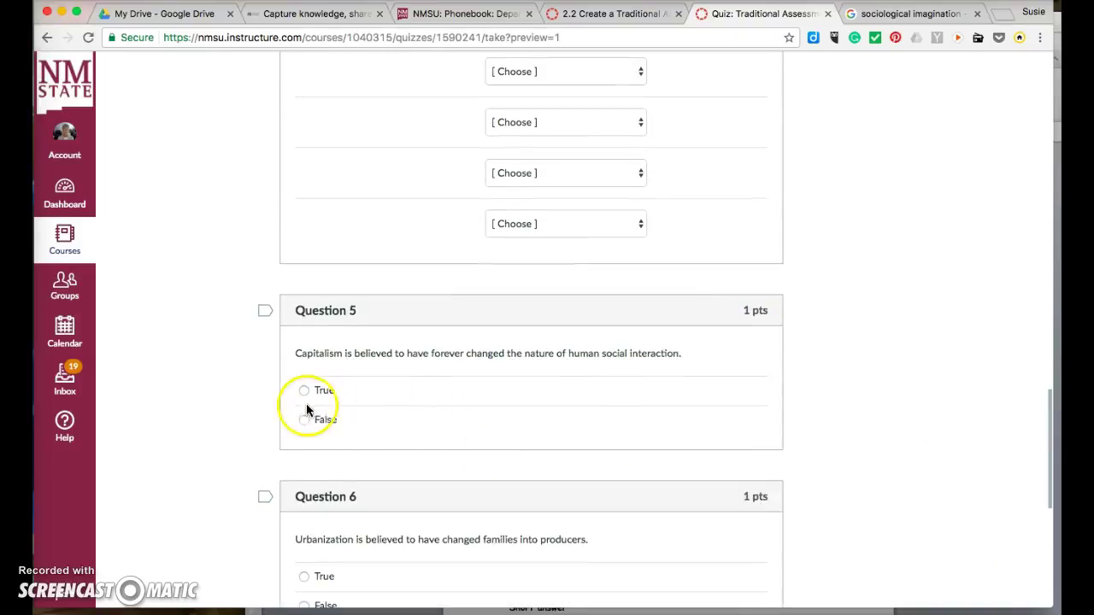
pyautogui.click(305, 393)
pyautogui.scroll(-3, 618, 407)
pyautogui.click(304, 440)
pyautogui.scroll(-4, 399, 434)
# Write 'This is a very complex issue.' as the Question 7 essay answer.
pyautogui.click(321, 419)
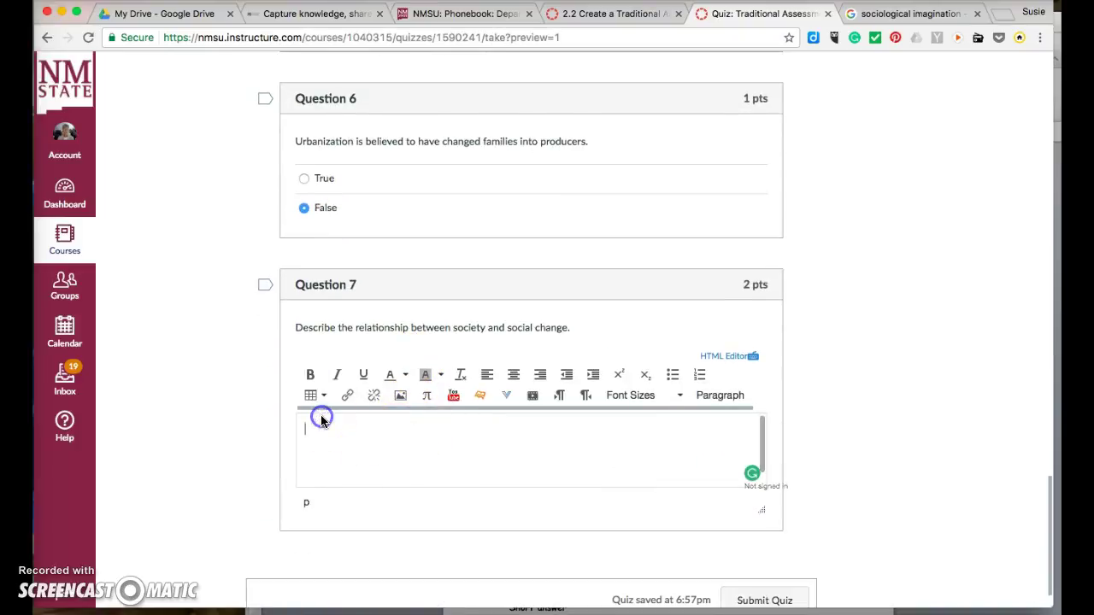
pyautogui.write('This is a very complex issue.')
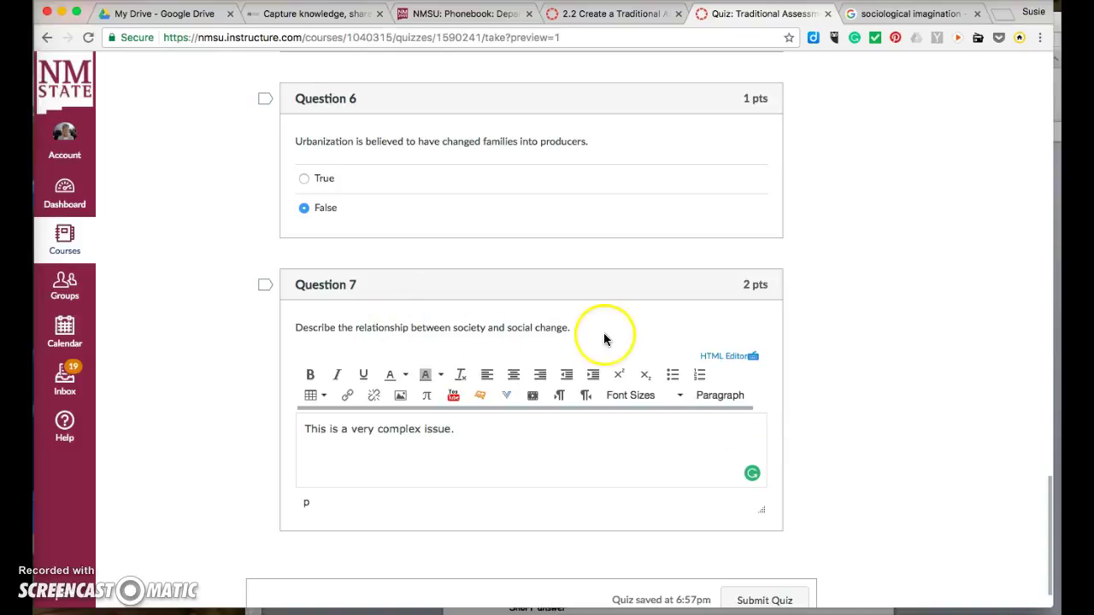
pyautogui.click(576, 329)
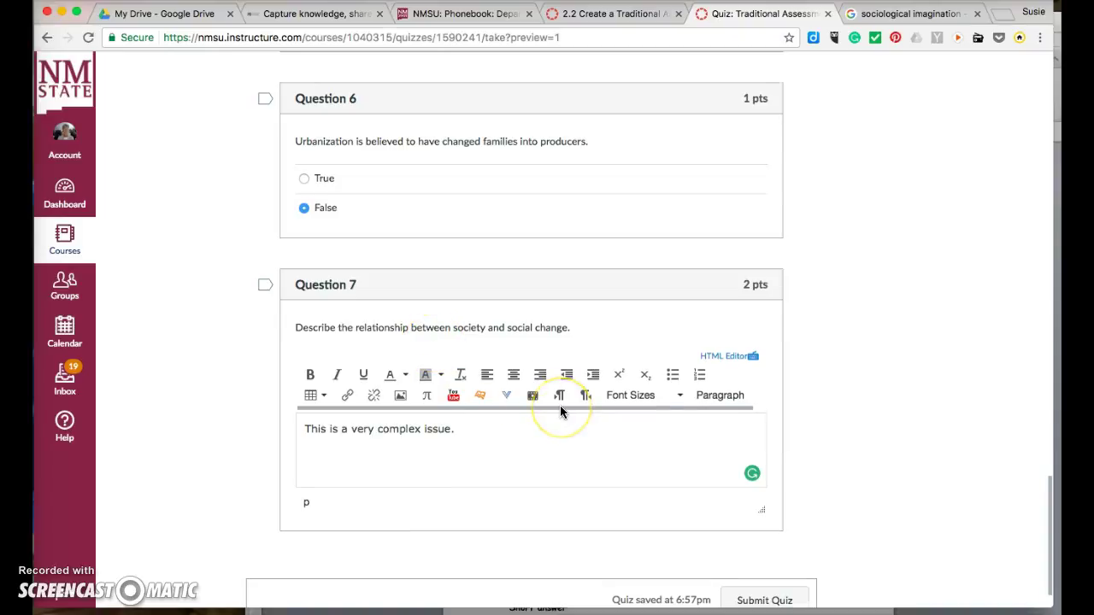
pyautogui.scroll(-1, 560, 410)
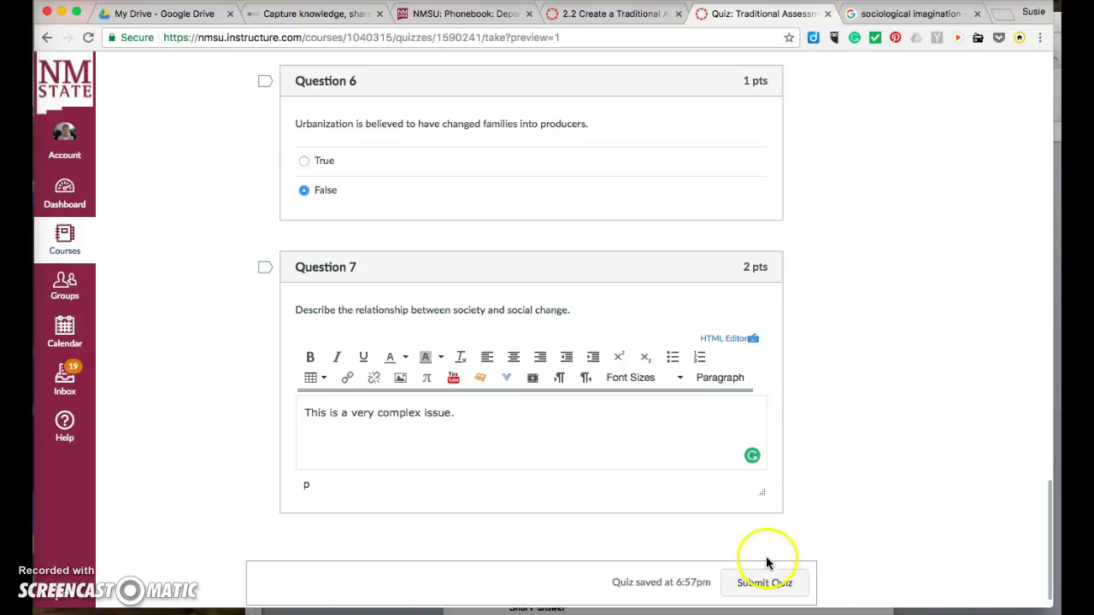
# Submit the preview despite the unanswered question, then open the quiz's edit page.
pyautogui.click(767, 587)
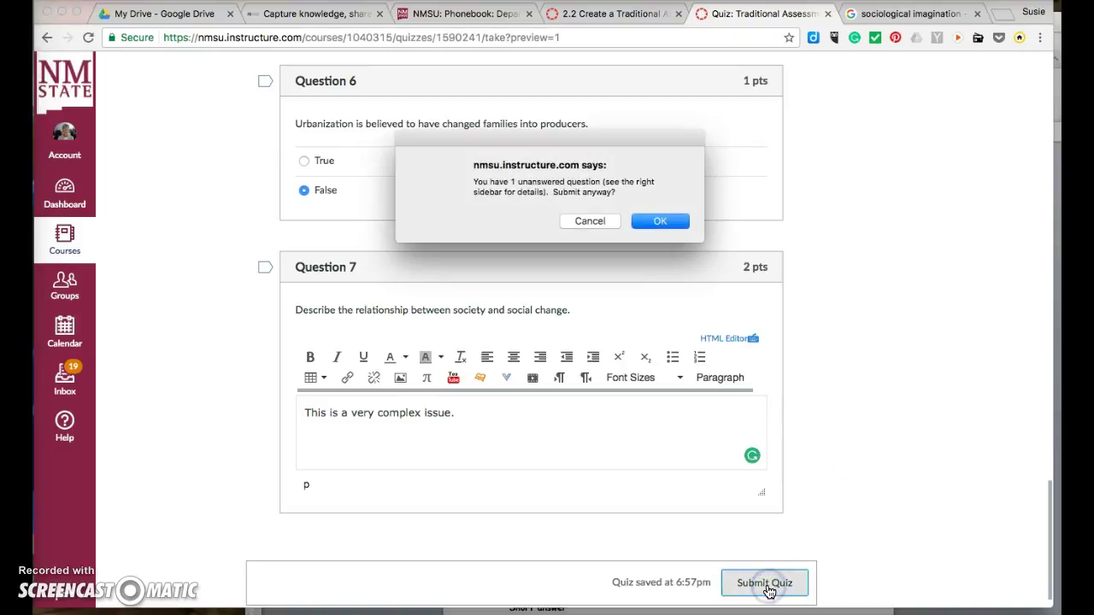
pyautogui.click(657, 220)
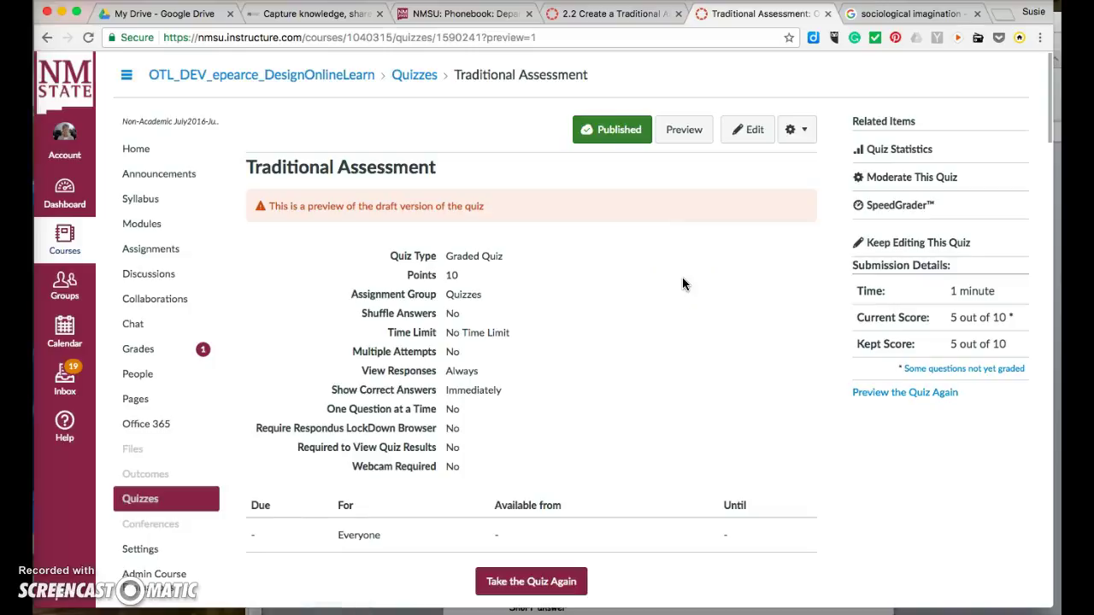
pyautogui.scroll(-2, 682, 283)
pyautogui.click(742, 90)
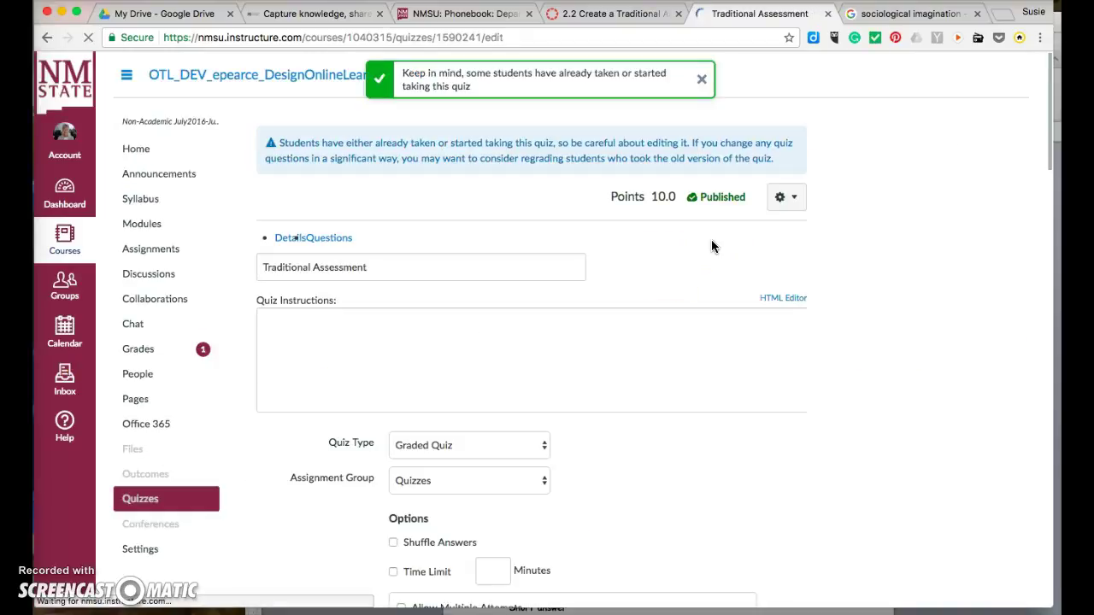
# Enter 'Add the quiz introduction here.' as the quiz instructions and save the quiz.
pyautogui.click(275, 394)
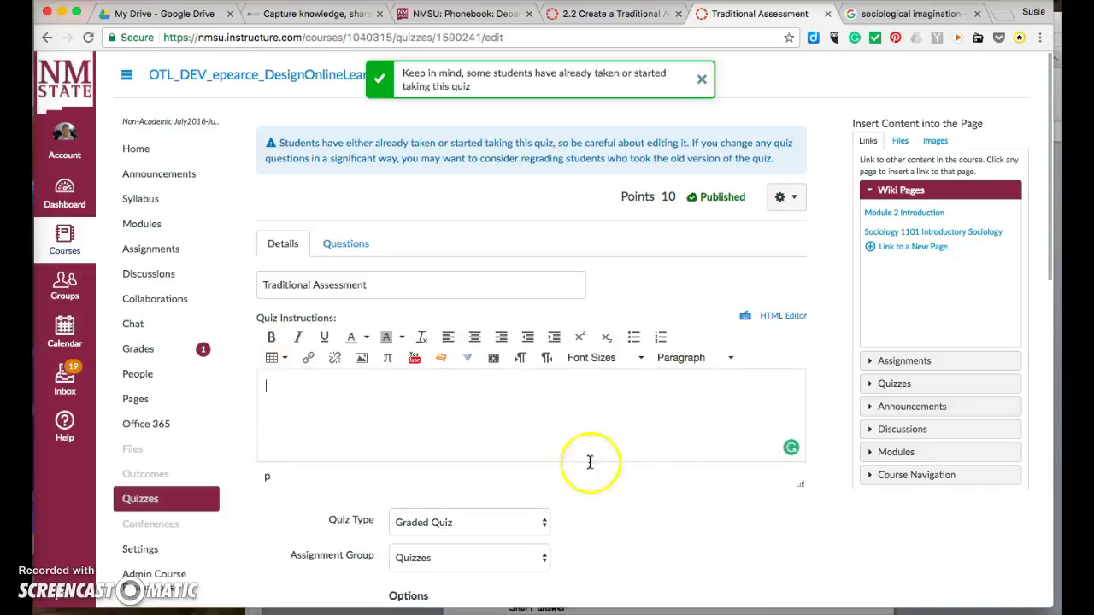
pyautogui.write('put tje')
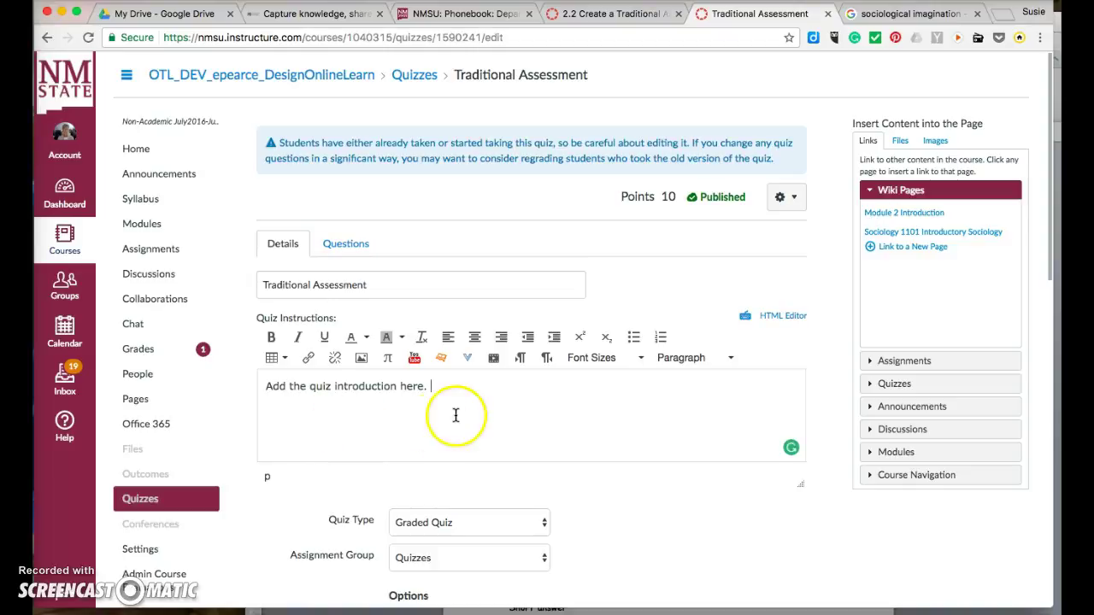
pyautogui.scroll(-5, 454, 415)
pyautogui.scroll(-9, 563, 434)
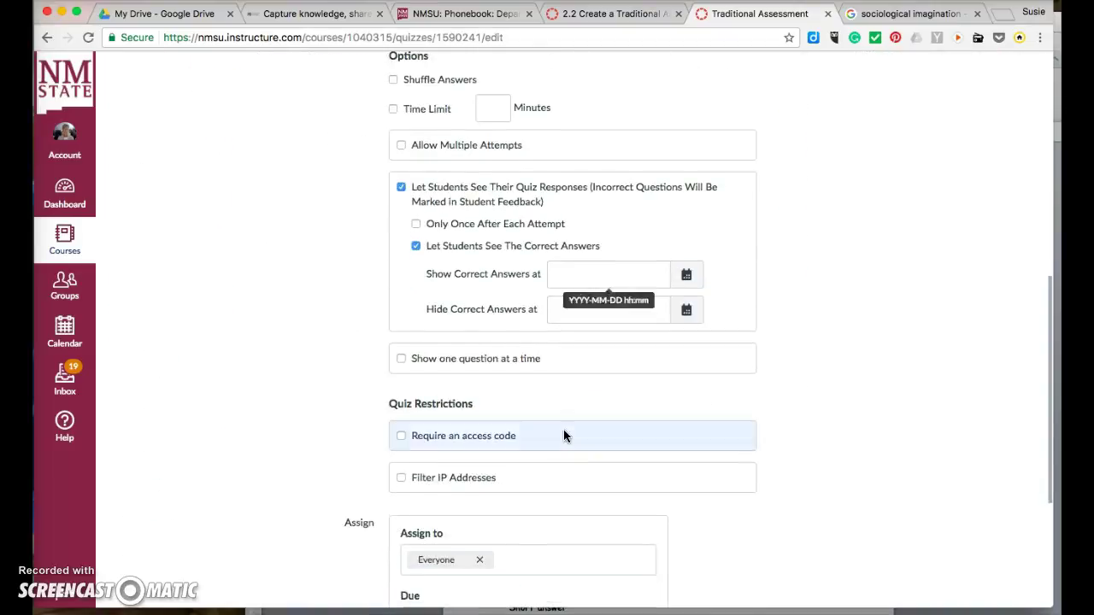
pyautogui.click(765, 568)
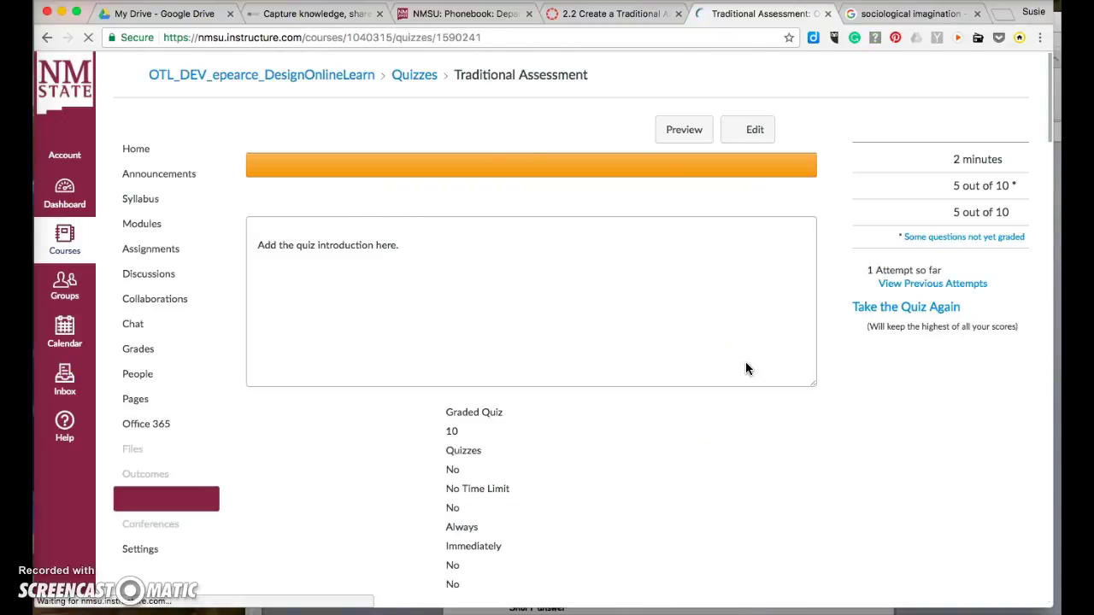
# Open the conflict theory question from the quiz's Questions list for editing.
pyautogui.click(747, 130)
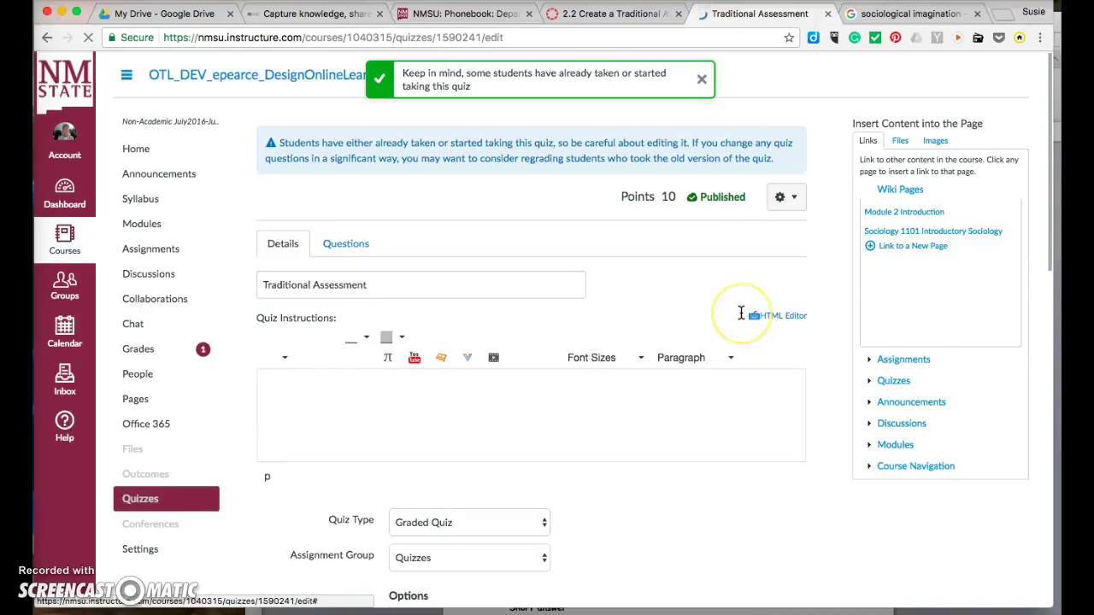
pyautogui.click(346, 244)
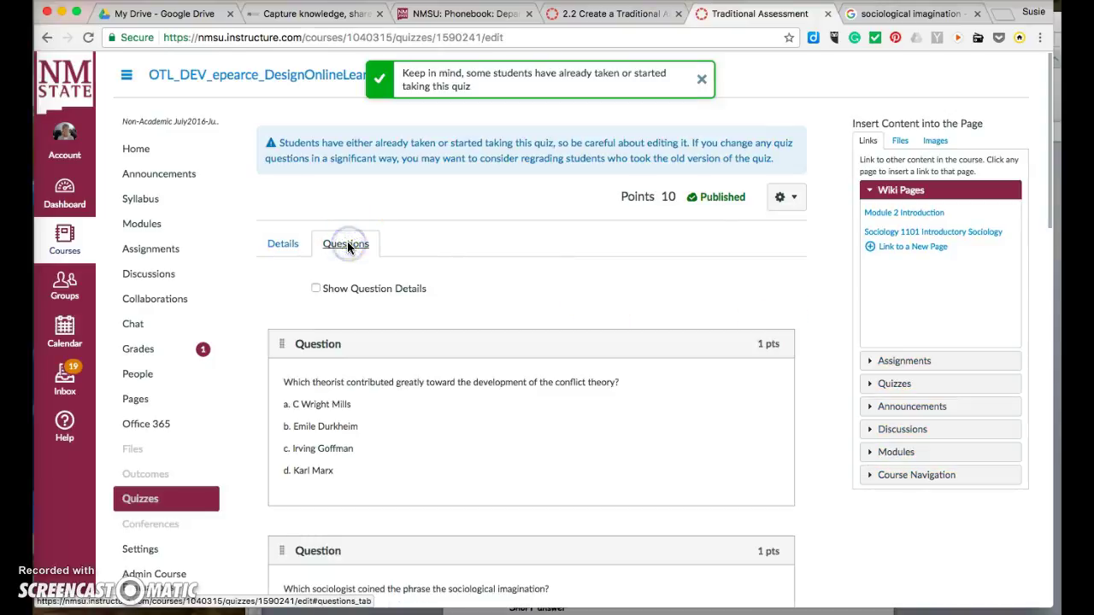
pyautogui.moveTo(741, 378)
pyautogui.scroll(-2, 740, 378)
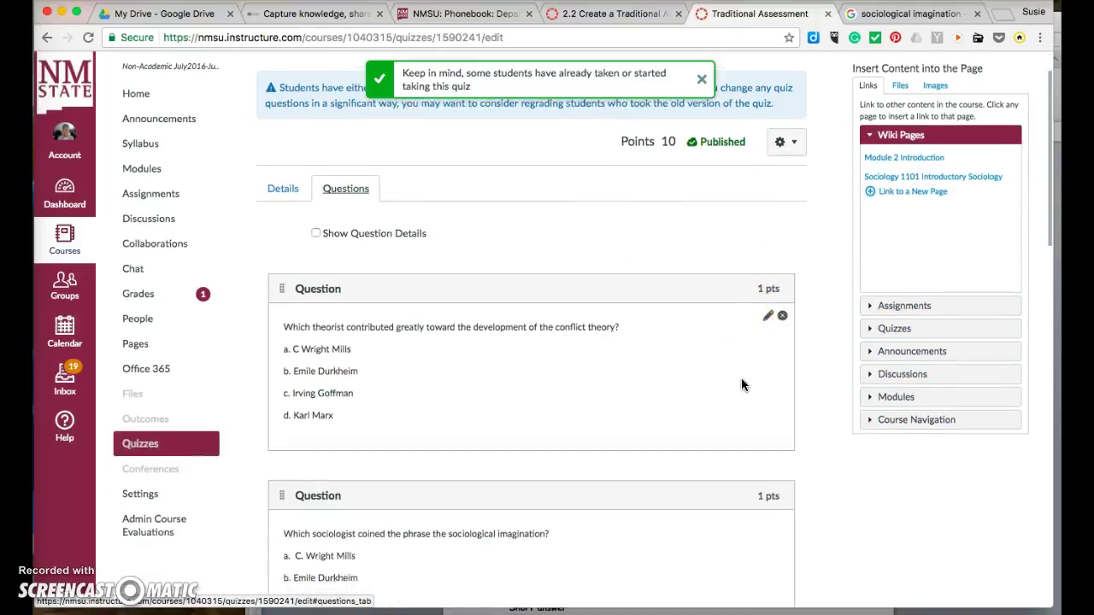
pyautogui.click(768, 301)
# Move C Wright Mills from the question text into the first answer field.
pyautogui.click(655, 304)
pyautogui.click(586, 273)
pyautogui.moveTo(378, 236); pyautogui.dragTo(307, 236)
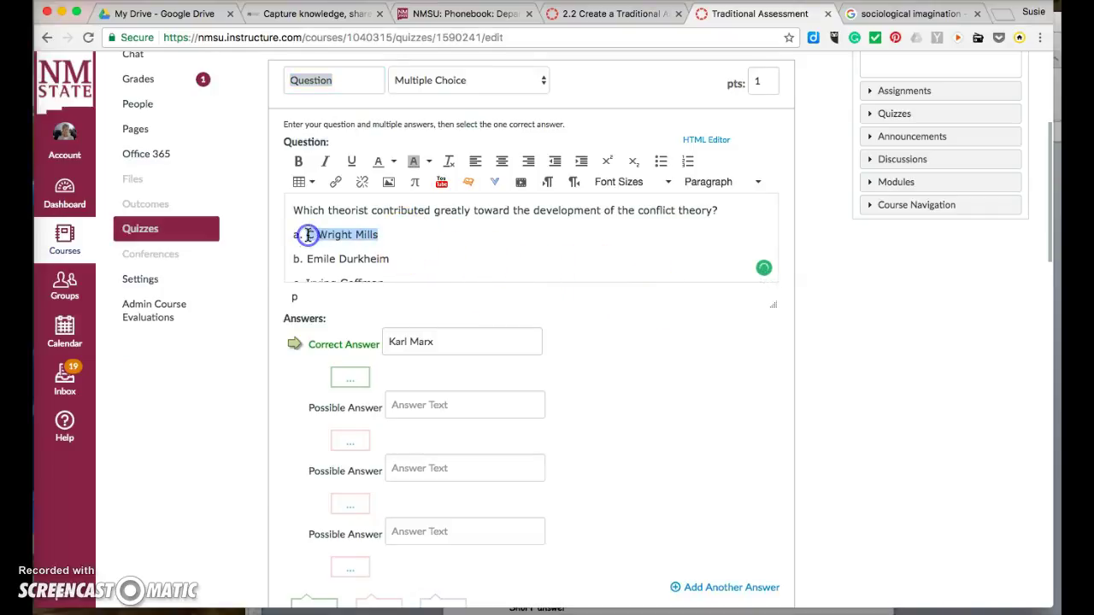
pyautogui.press('super+x')
pyautogui.click(389, 341)
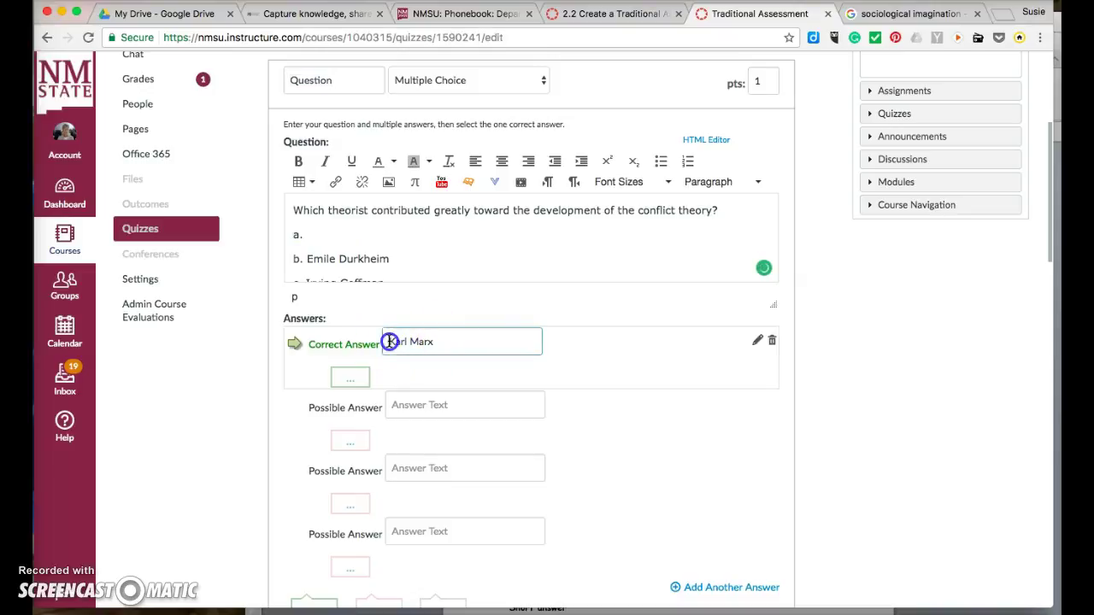
pyautogui.press('super+v')
pyautogui.moveTo(501, 341); pyautogui.dragTo(459, 342)
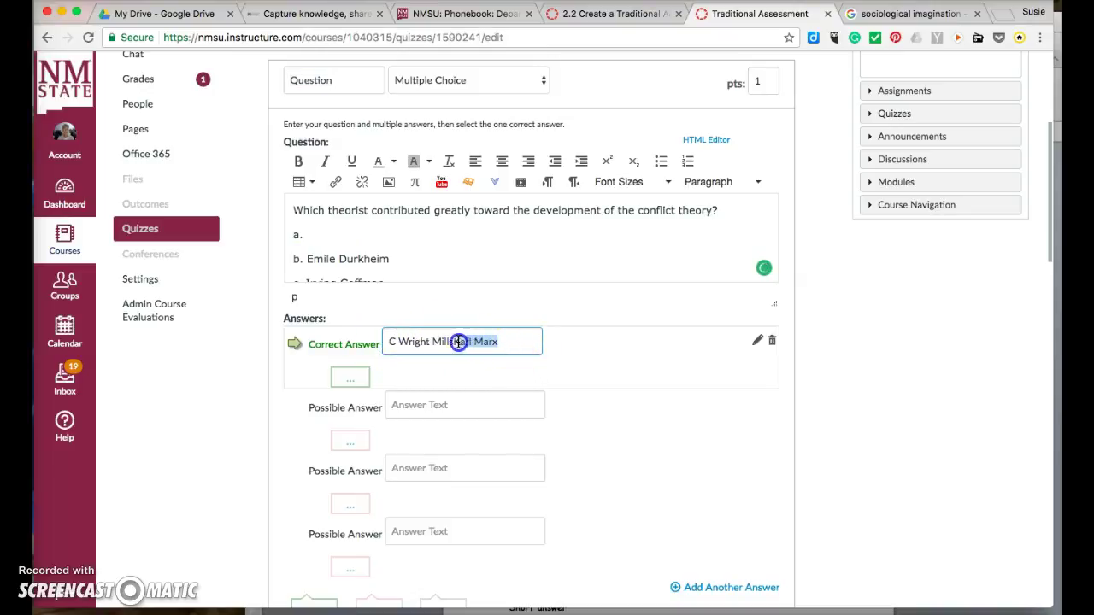
pyautogui.press('BackSpace')
# Make the last answer Karl Marx and mark it correct, updating without regrading.
pyautogui.scroll(-2, 469, 398)
pyautogui.click(415, 461)
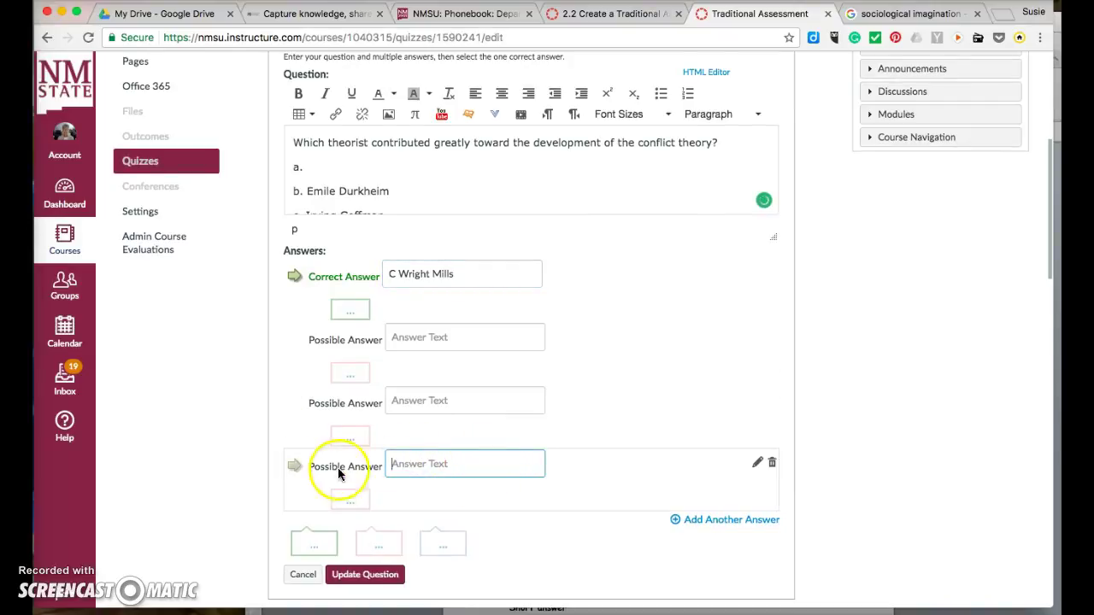
pyautogui.click(294, 470)
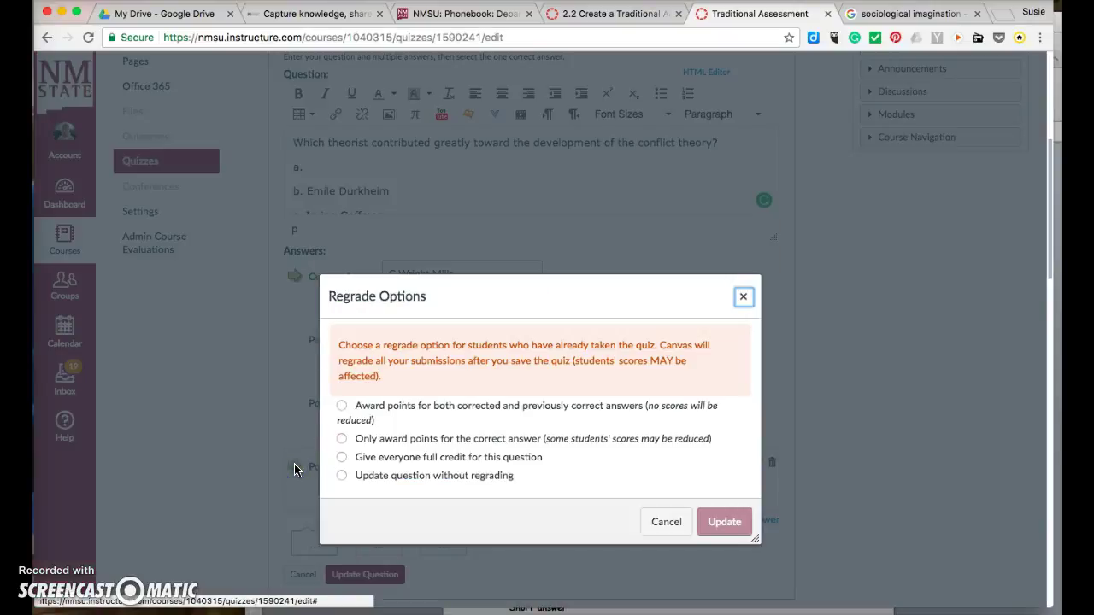
pyautogui.click(342, 476)
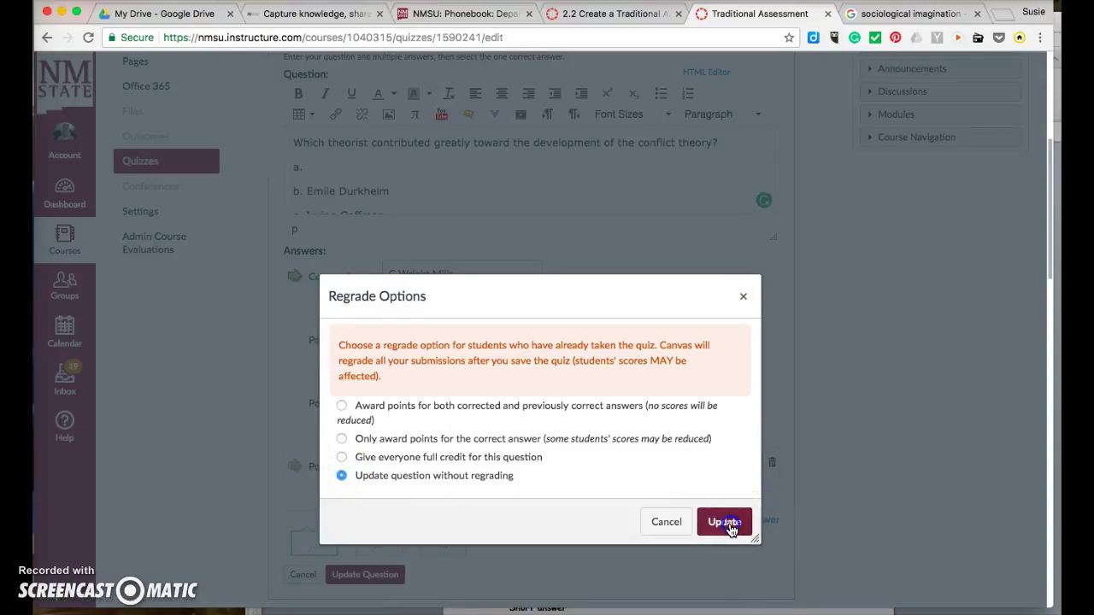
pyautogui.click(725, 521)
pyautogui.click(416, 463)
pyautogui.write('Karl M')
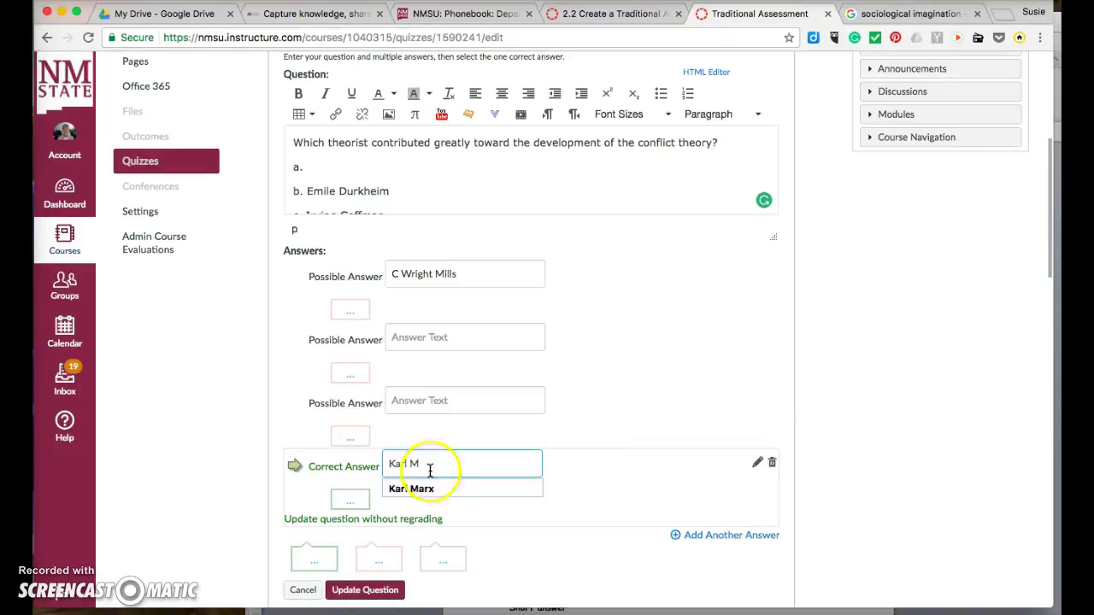
pyautogui.click(407, 489)
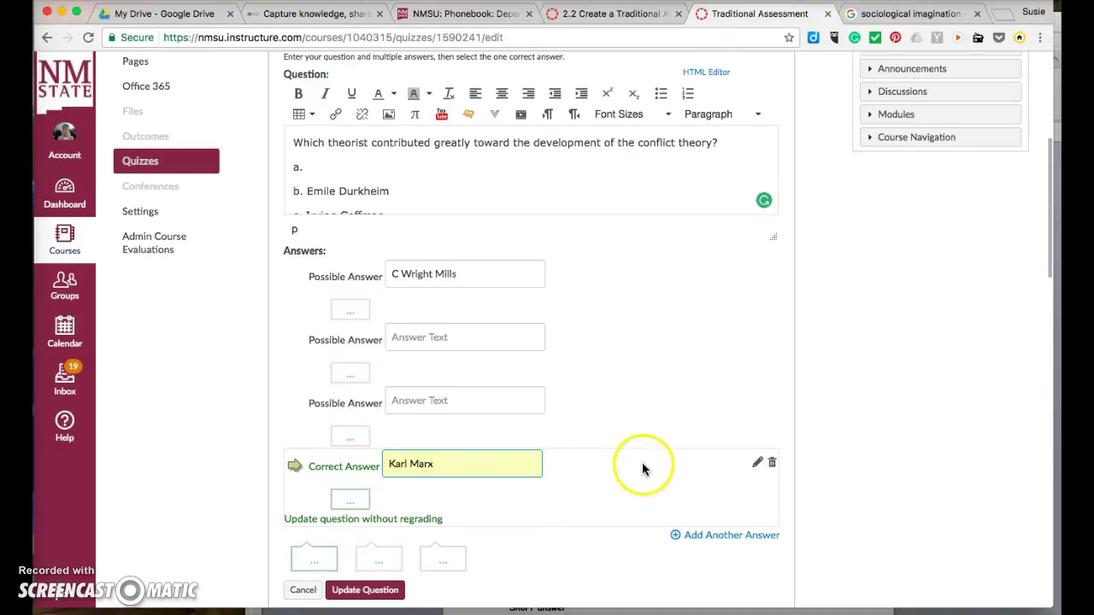
pyautogui.scroll(-1, 642, 469)
pyautogui.scroll(2, 627, 441)
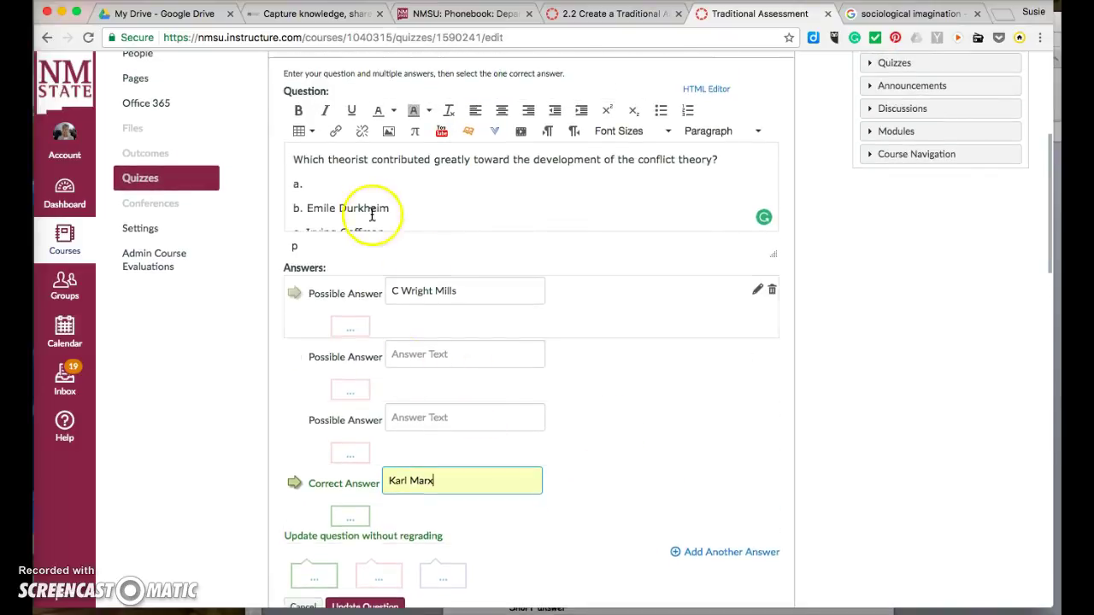
# Move Emile Durkheim and Irving Goffman into the second and third answers, deleting leftover choice lines.
pyautogui.moveTo(410, 208); pyautogui.dragTo(309, 210)
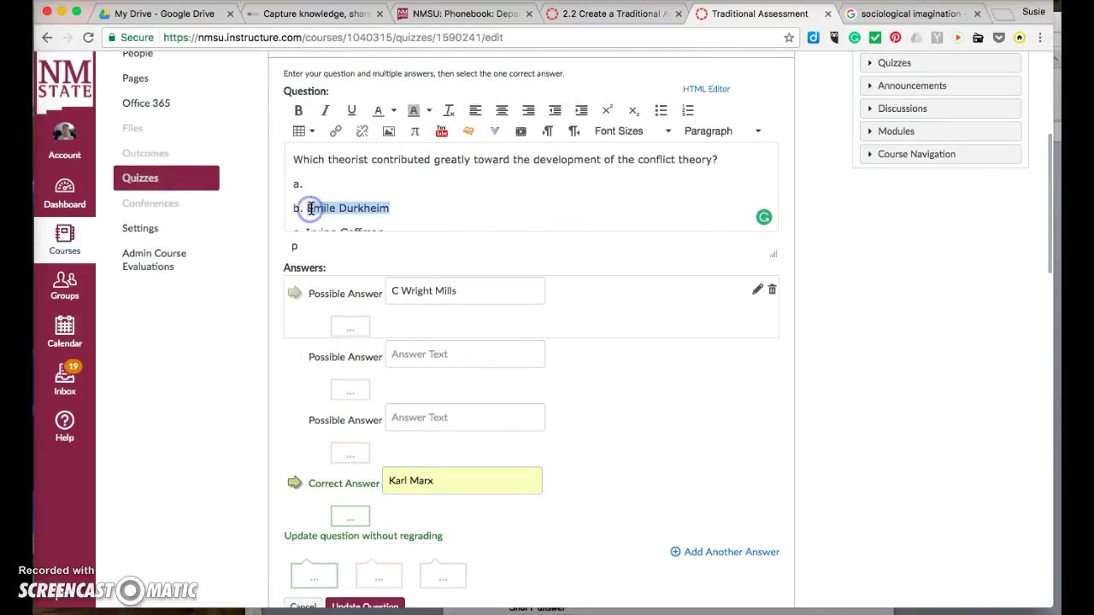
pyautogui.press('super+x')
pyautogui.click(403, 355)
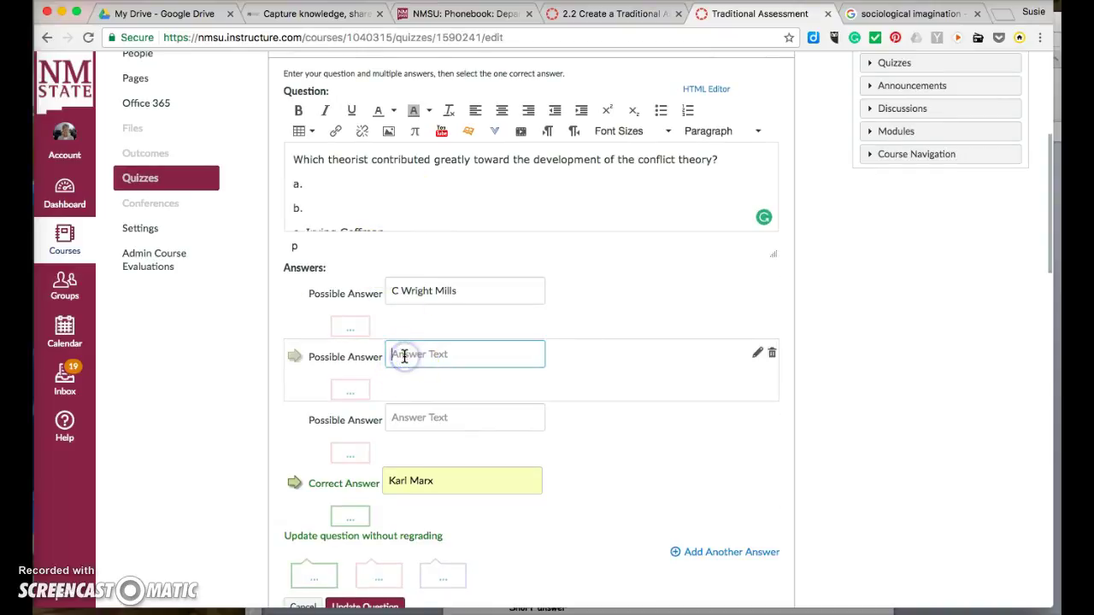
pyautogui.press('super+v')
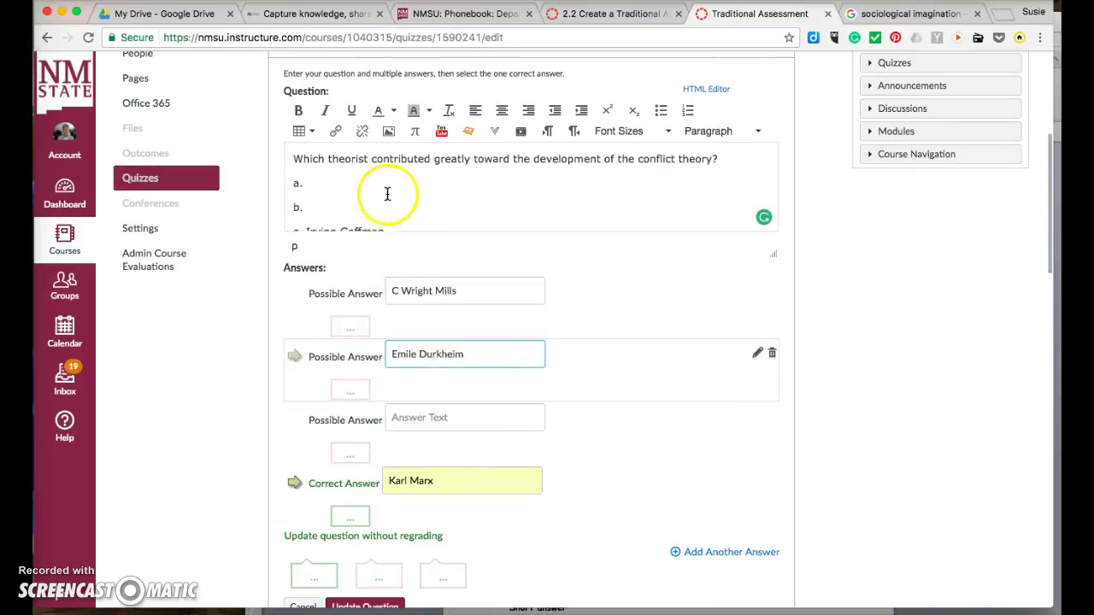
pyautogui.scroll(-1, 386, 191)
pyautogui.moveTo(386, 201); pyautogui.dragTo(306, 200)
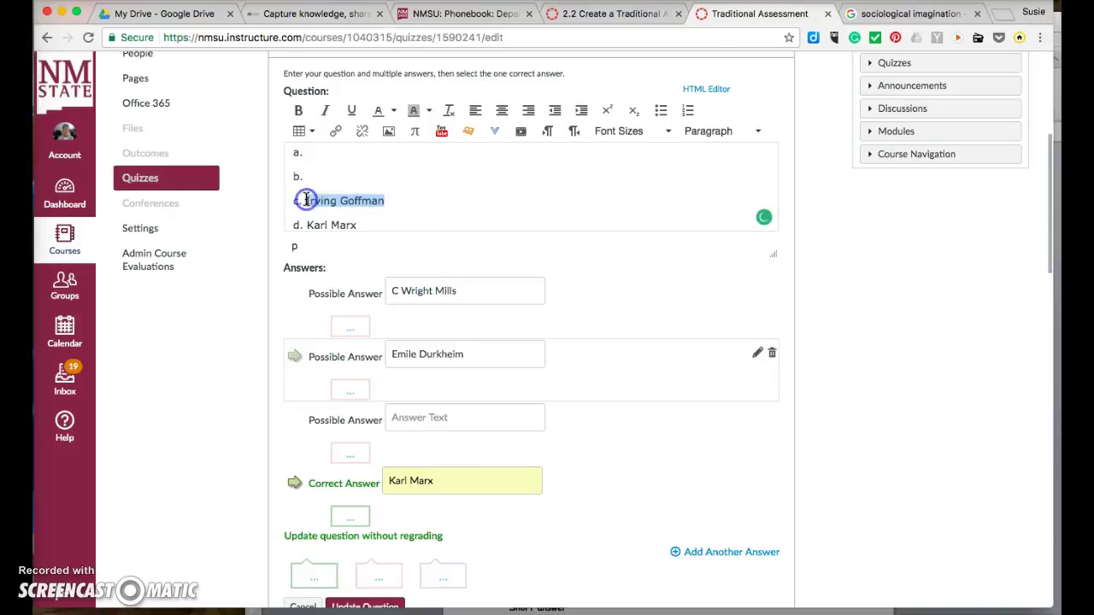
pyautogui.press('super+x')
pyautogui.click(400, 417)
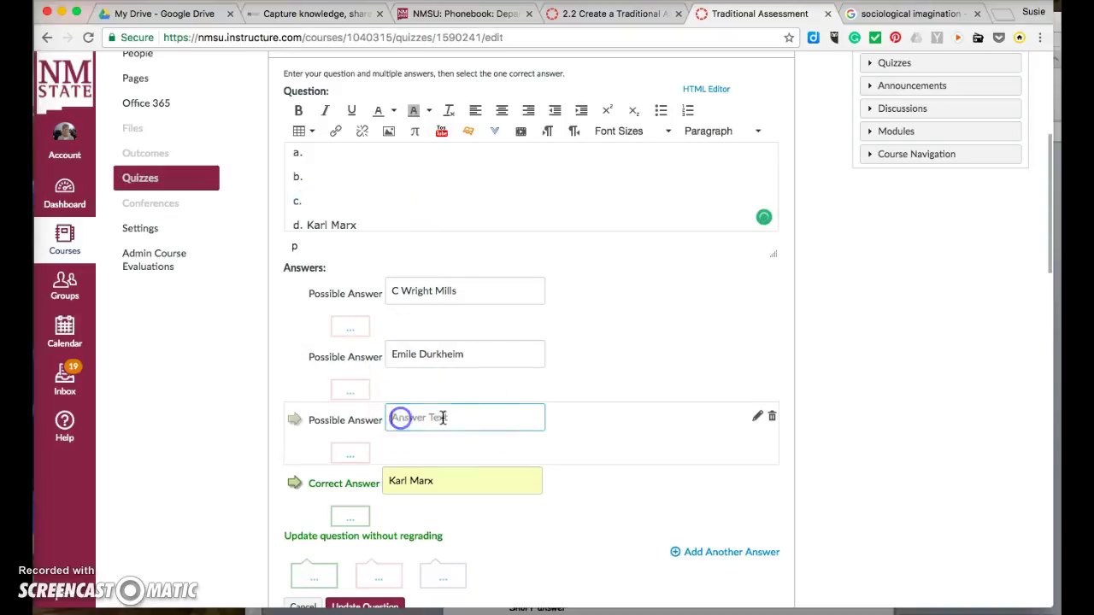
pyautogui.press('super+v')
pyautogui.moveTo(363, 223); pyautogui.dragTo(288, 183)
pyautogui.press('BackSpace')
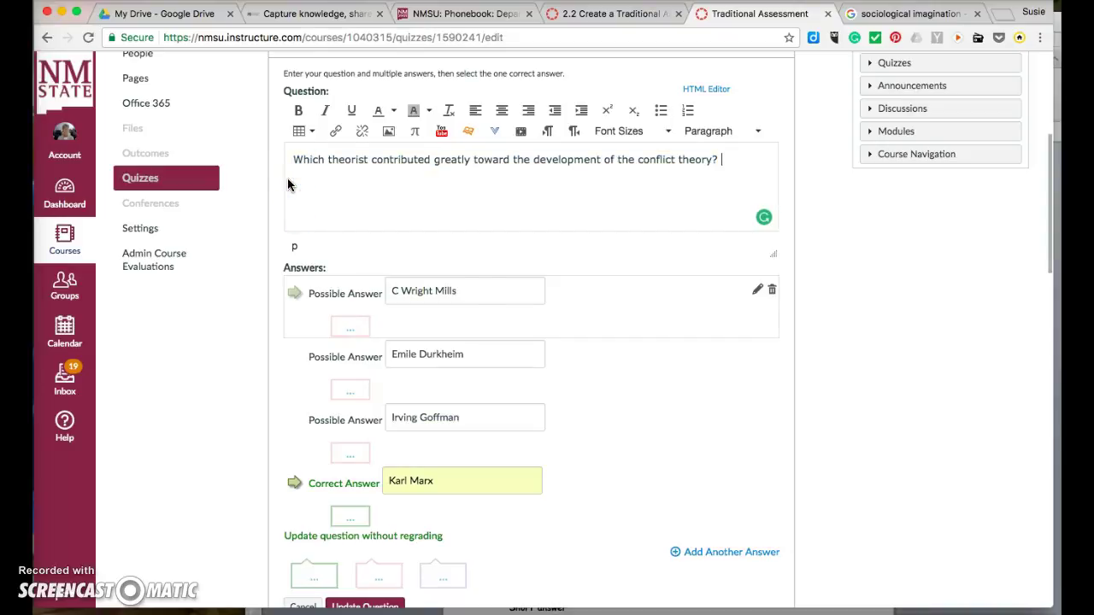
pyautogui.scroll(-2, 616, 354)
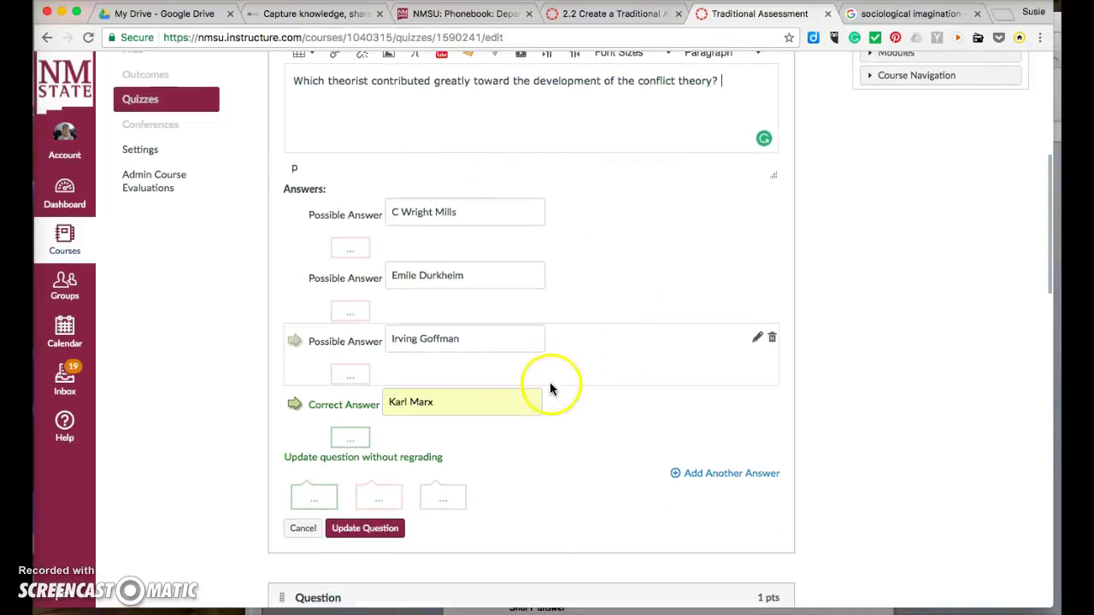
# Add the feedback comment 'Sorry, but .....' to the C Wright Mills answer.
pyautogui.click(349, 249)
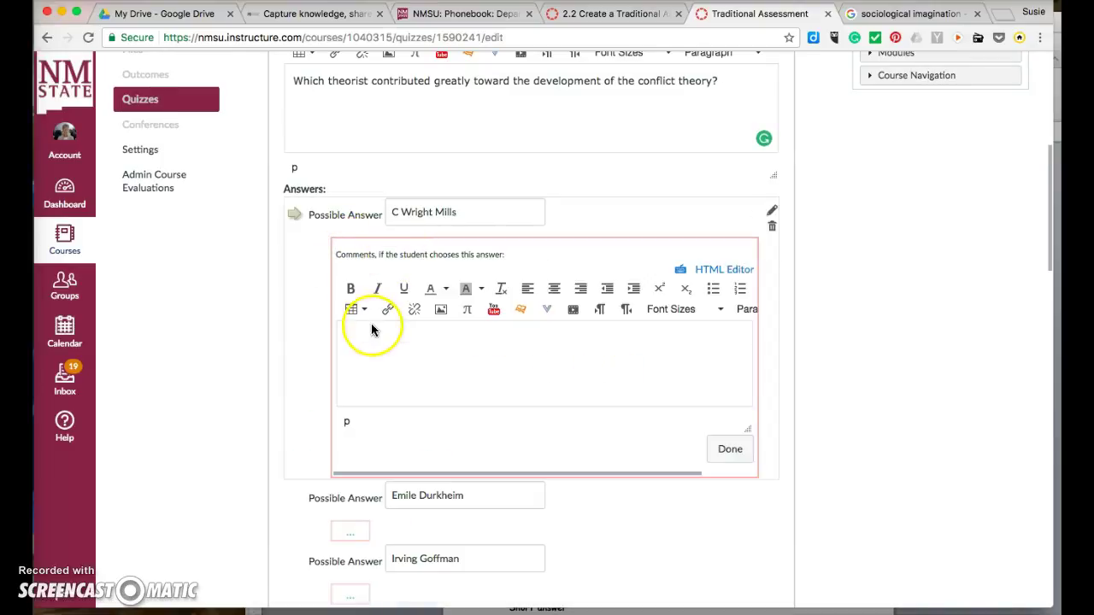
pyautogui.click(370, 337)
pyautogui.click(370, 337)
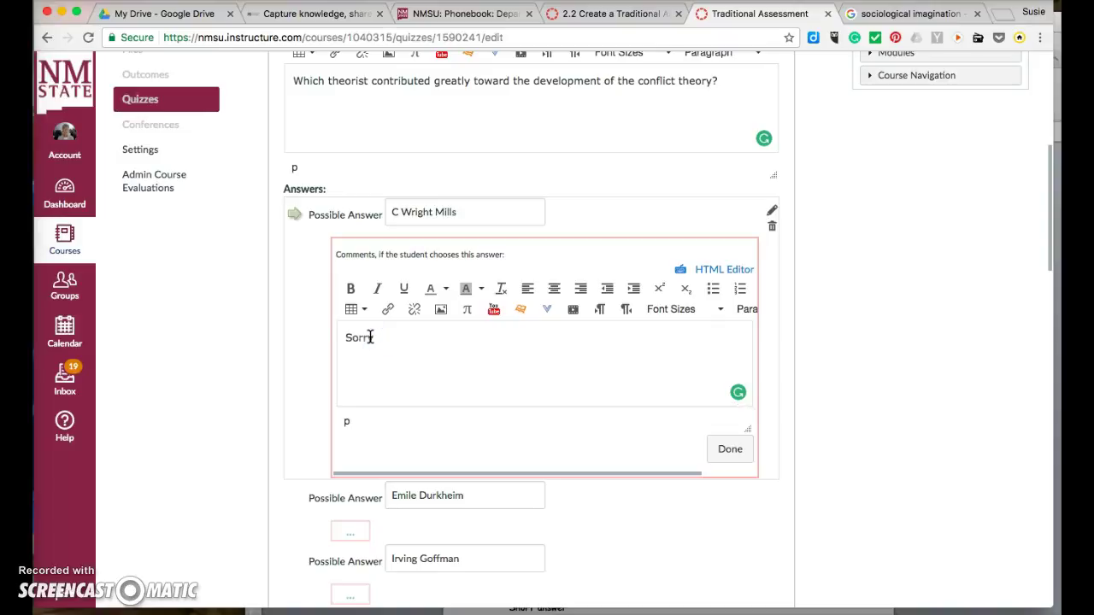
pyautogui.write('Sorry, bu')
pyautogui.write('t >>>>')
pyautogui.press('BackSpace')
pyautogui.press('BackSpace')
pyautogui.click(740, 453)
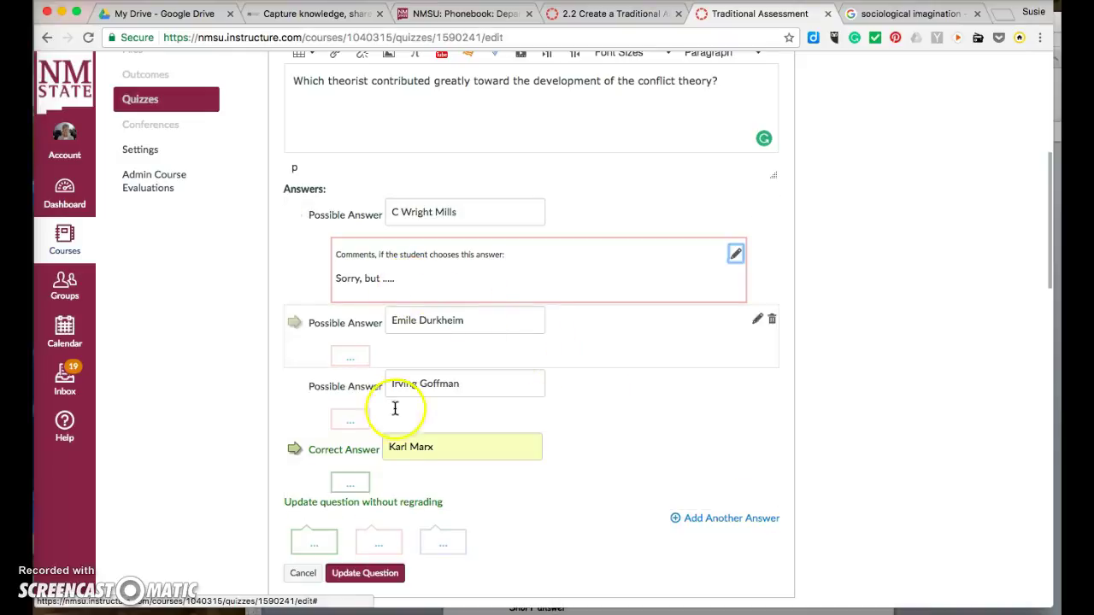
# Add the feedback comment 'Great job! Karl Marx....' to the Karl Marx answer.
pyautogui.click(352, 488)
pyautogui.click(371, 571)
pyautogui.write('Great jobQ')
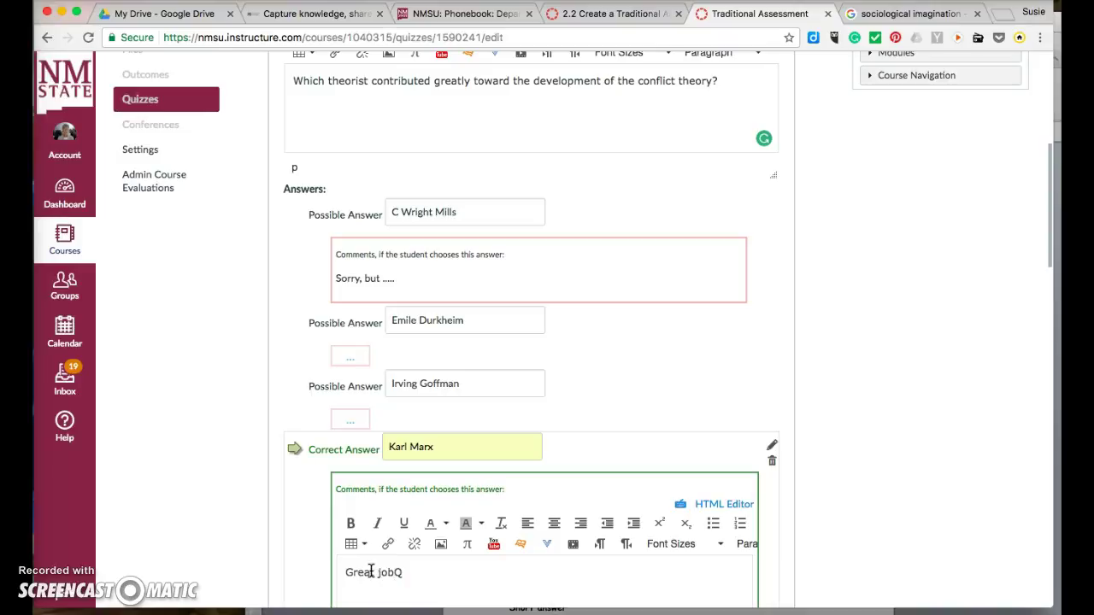
pyautogui.write('! CV')
pyautogui.write('Karl Marx....')
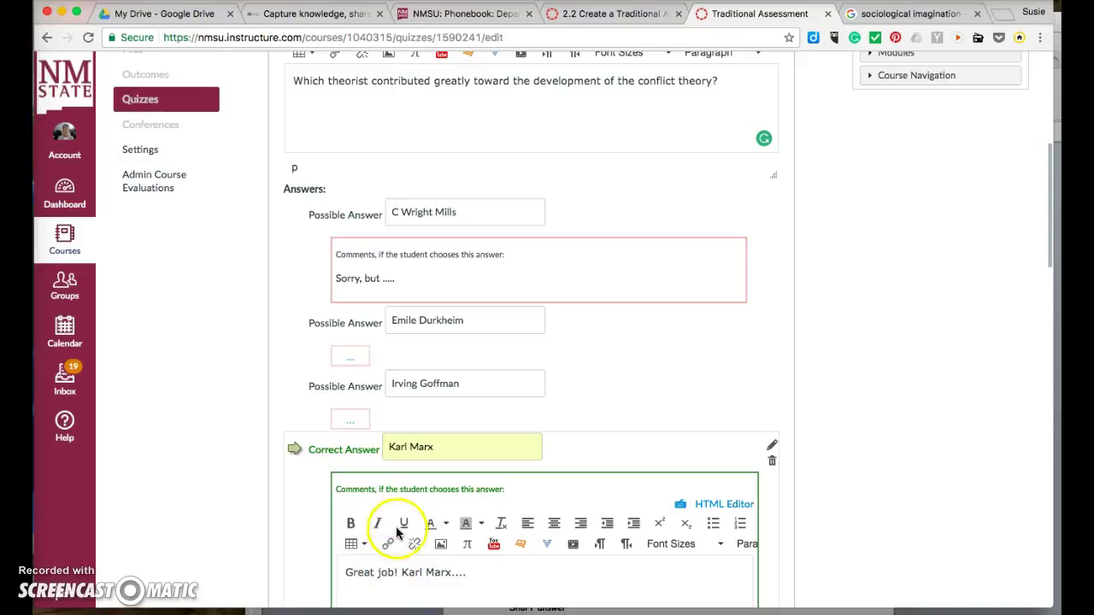
pyautogui.scroll(-6, 397, 527)
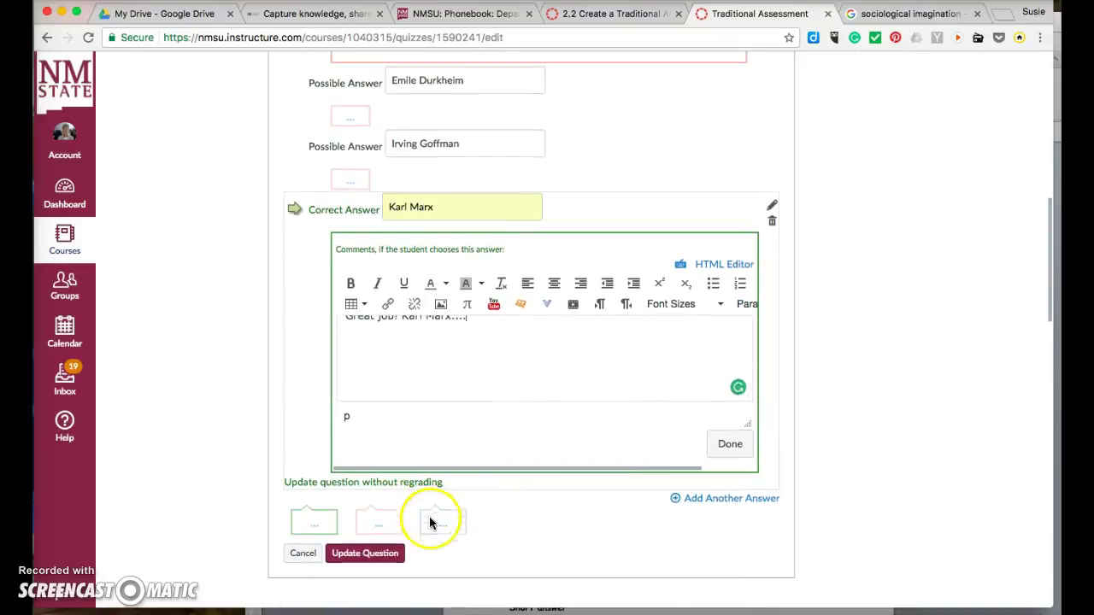
pyautogui.click(729, 443)
pyautogui.click(365, 380)
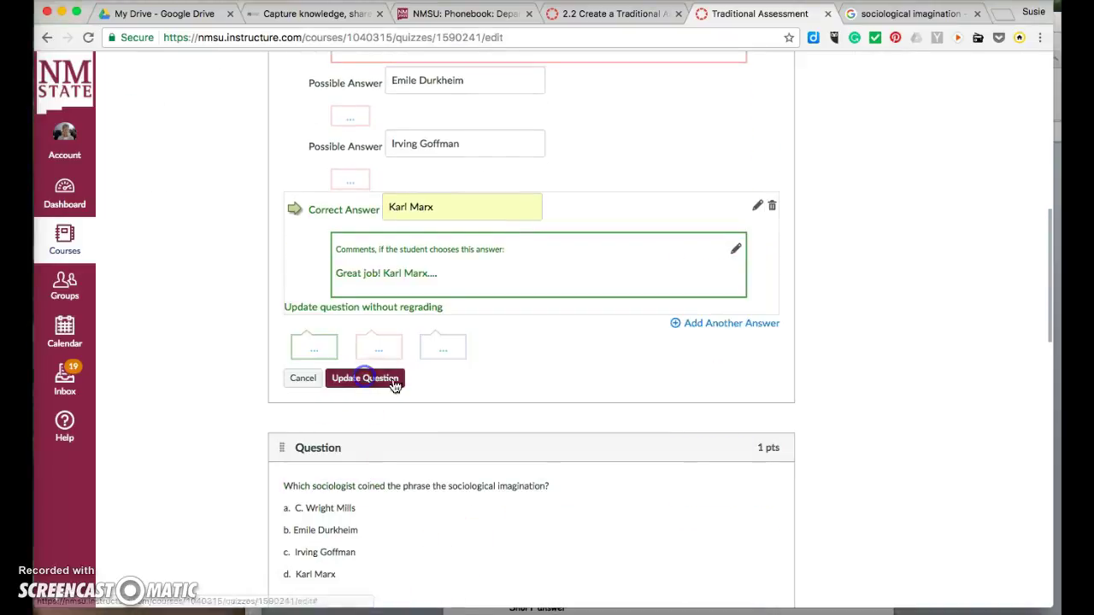
pyautogui.click(745, 408)
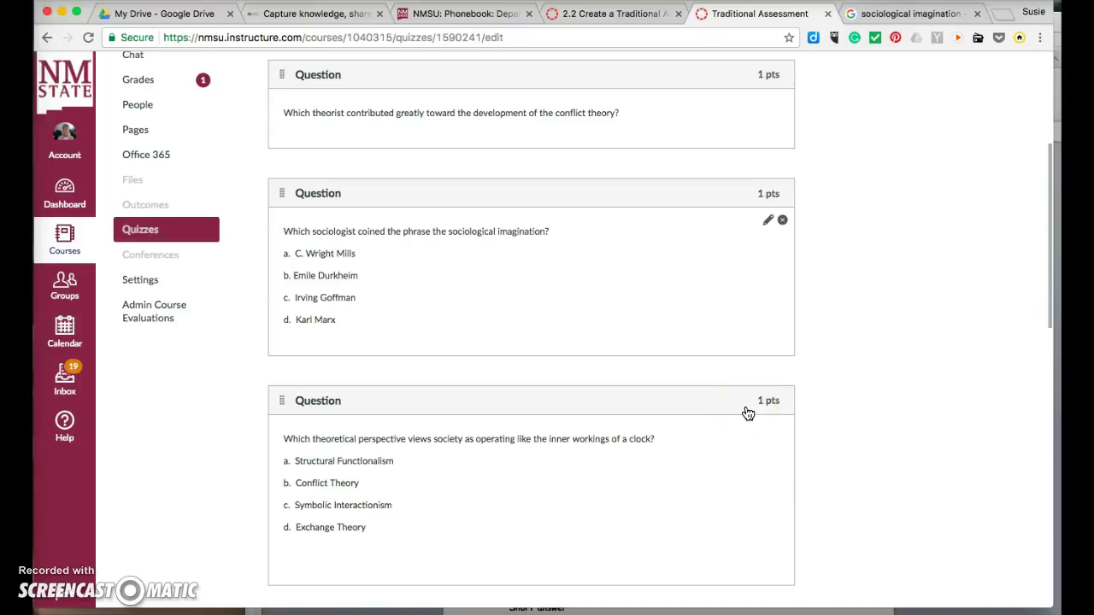
pyautogui.scroll(5, 747, 413)
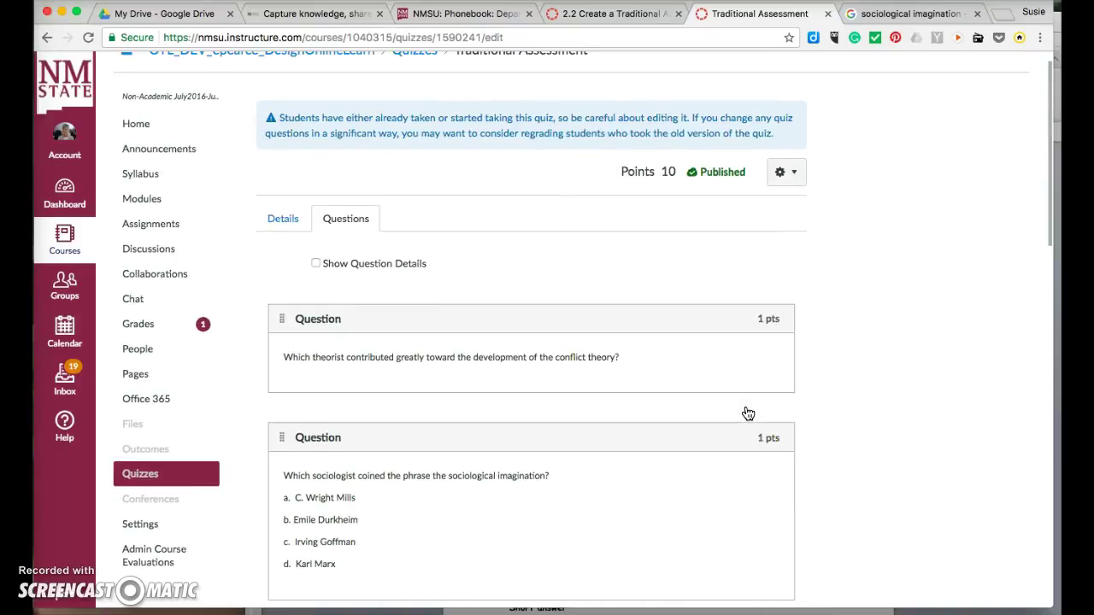
pyautogui.scroll(-4, 748, 413)
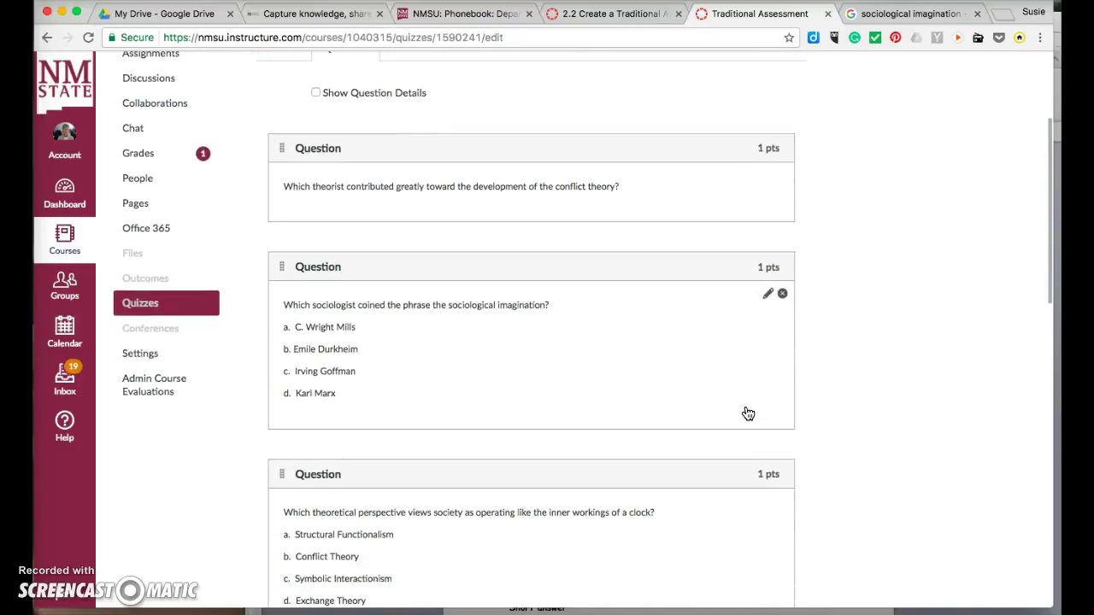
pyautogui.scroll(-3, 748, 414)
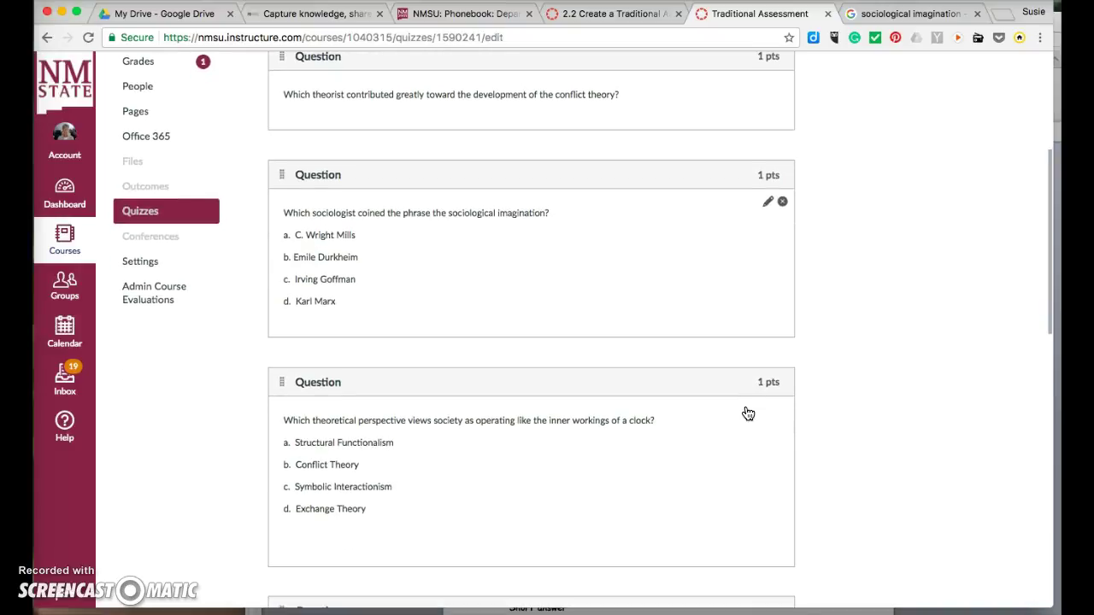
pyautogui.scroll(2, 748, 414)
pyautogui.scroll(3, 747, 413)
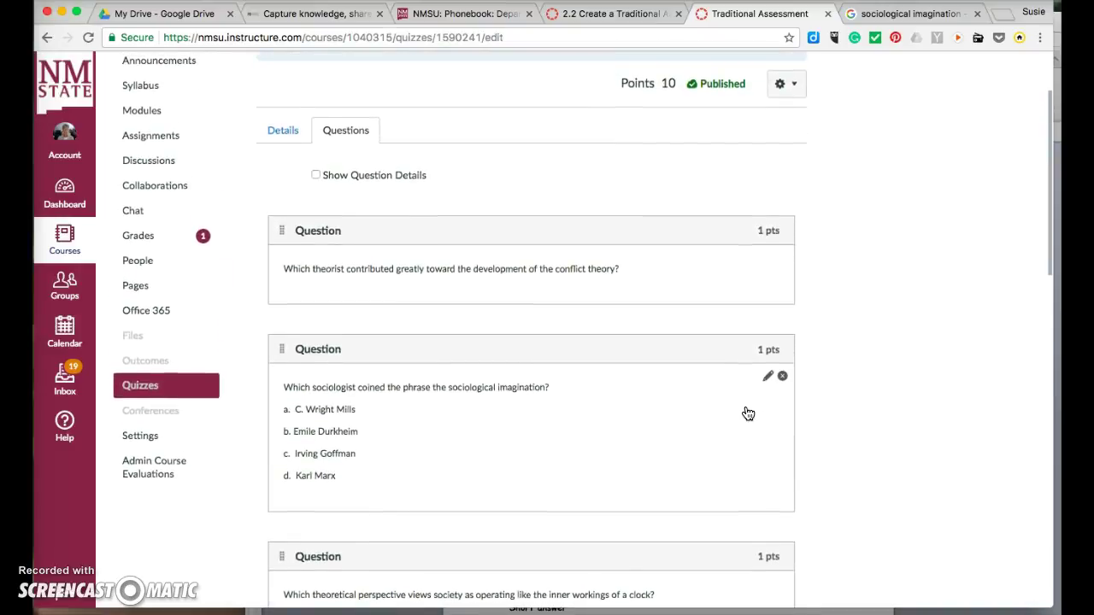
pyautogui.scroll(-5, 748, 414)
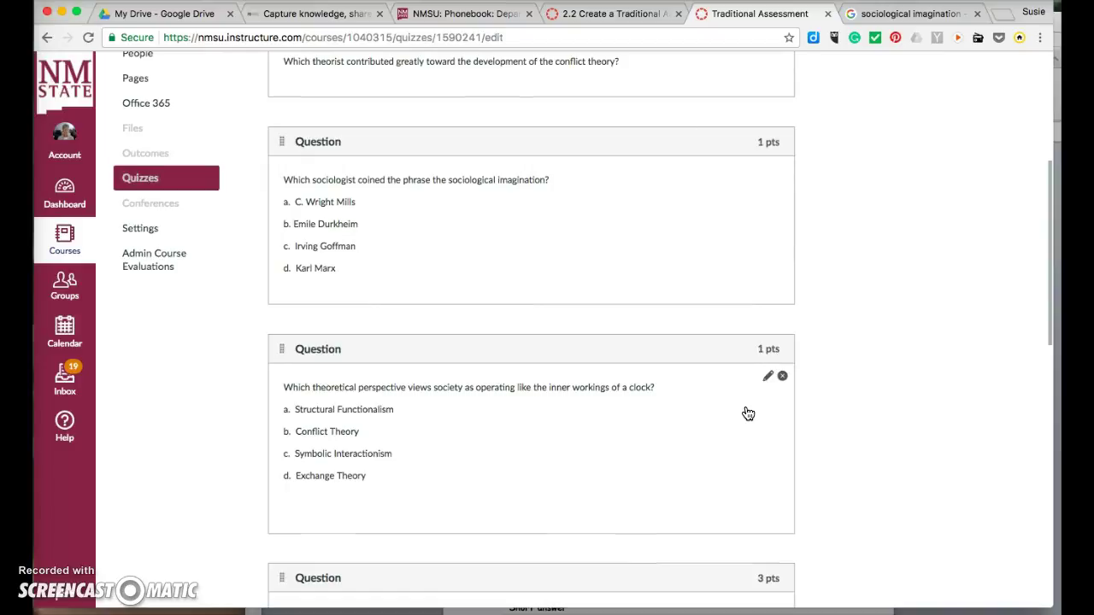
pyautogui.scroll(-18, 748, 413)
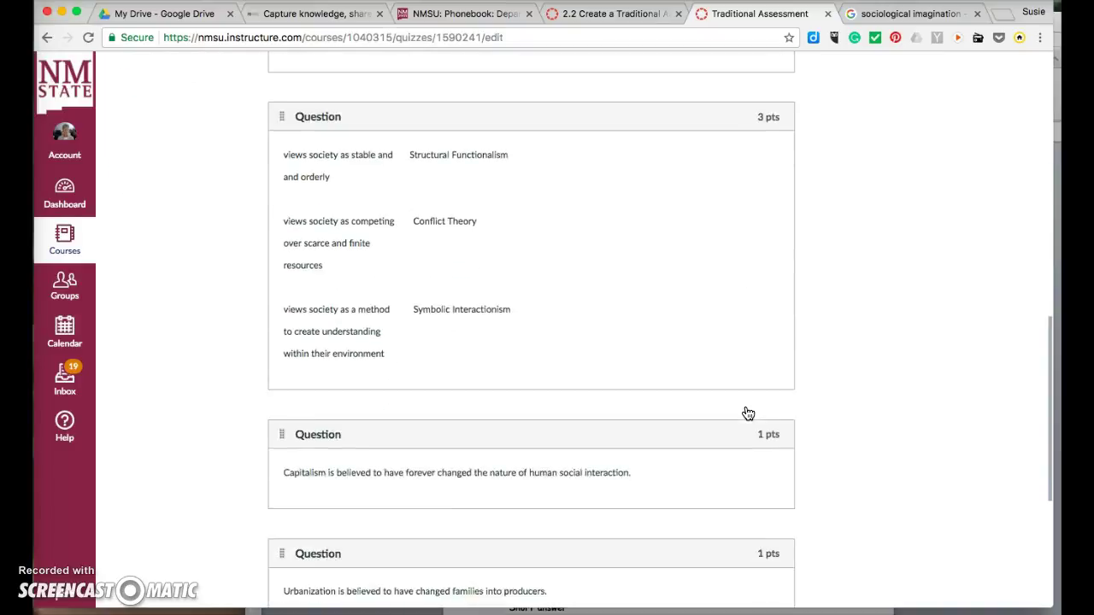
# Save the edited Traditional Assessment quiz and launch a fresh student preview.
pyautogui.click(772, 556)
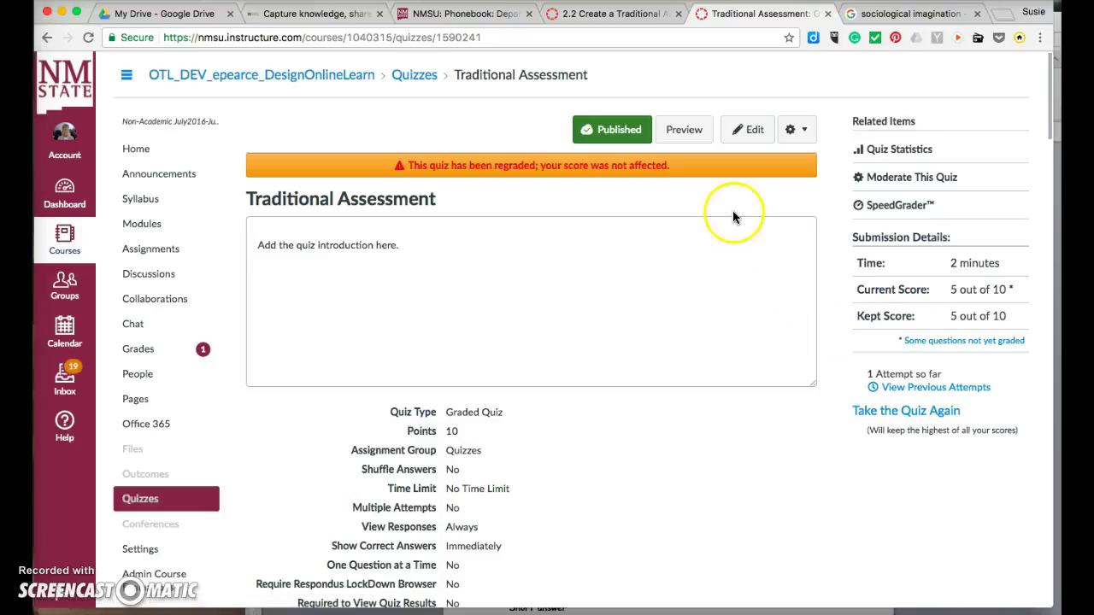
pyautogui.click(686, 133)
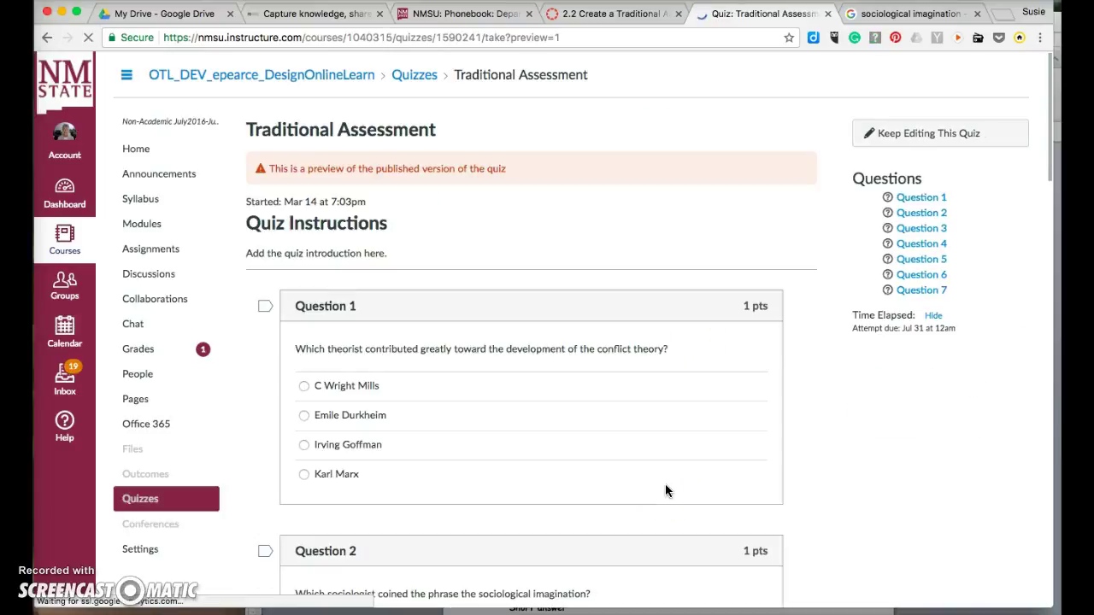
pyautogui.scroll(-2, 665, 490)
# Answer Question 1 with Karl Marx and submit the attempt, confirming despite 6 unanswered questions.
pyautogui.click(318, 298)
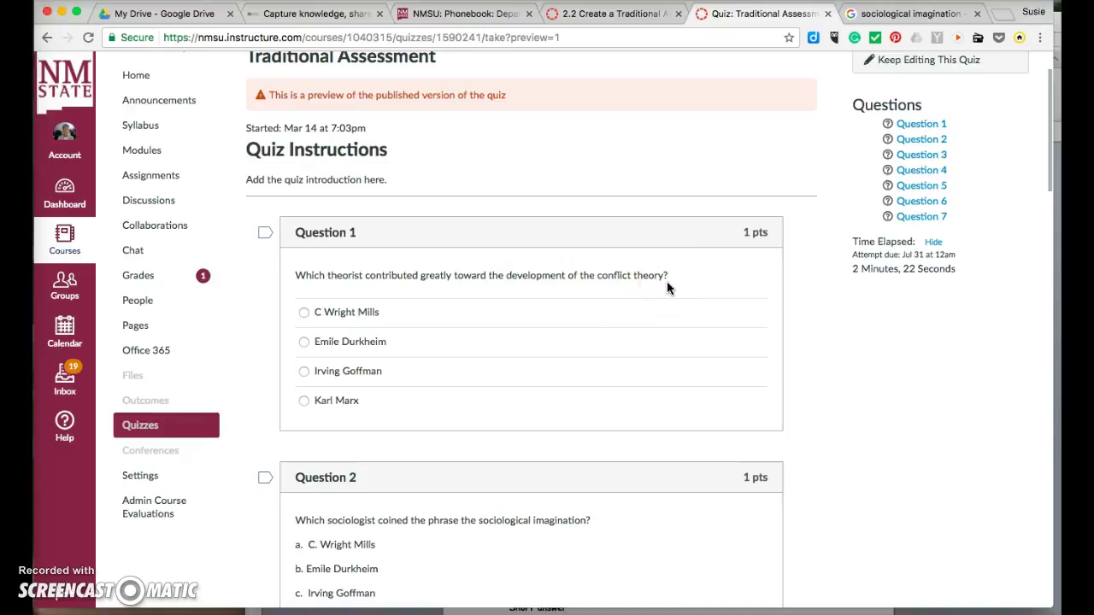
pyautogui.click(305, 403)
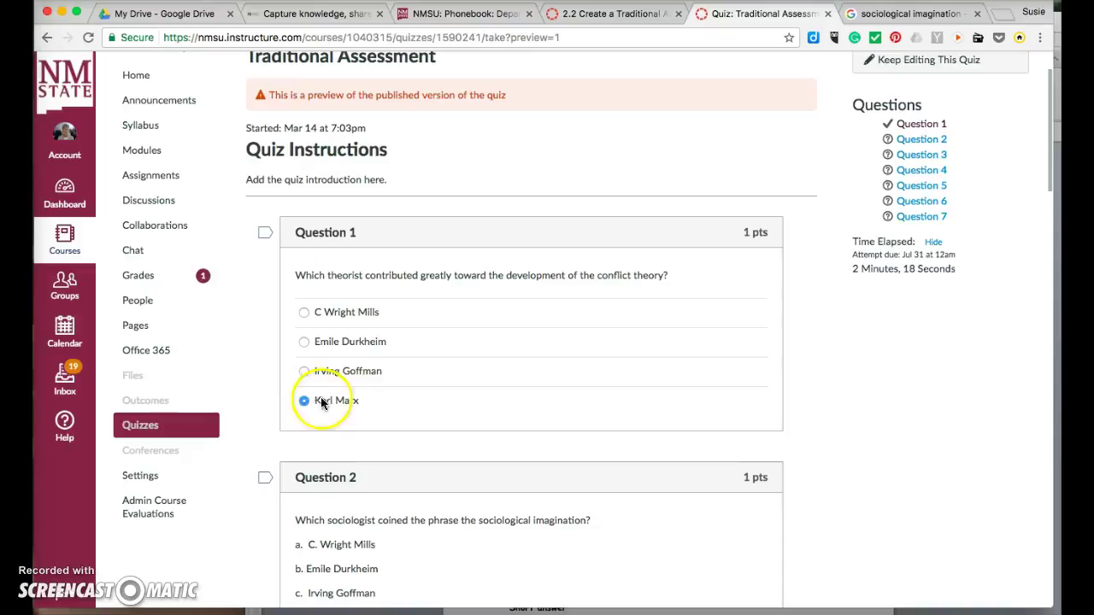
pyautogui.scroll(-10, 438, 382)
pyautogui.scroll(-15, 438, 387)
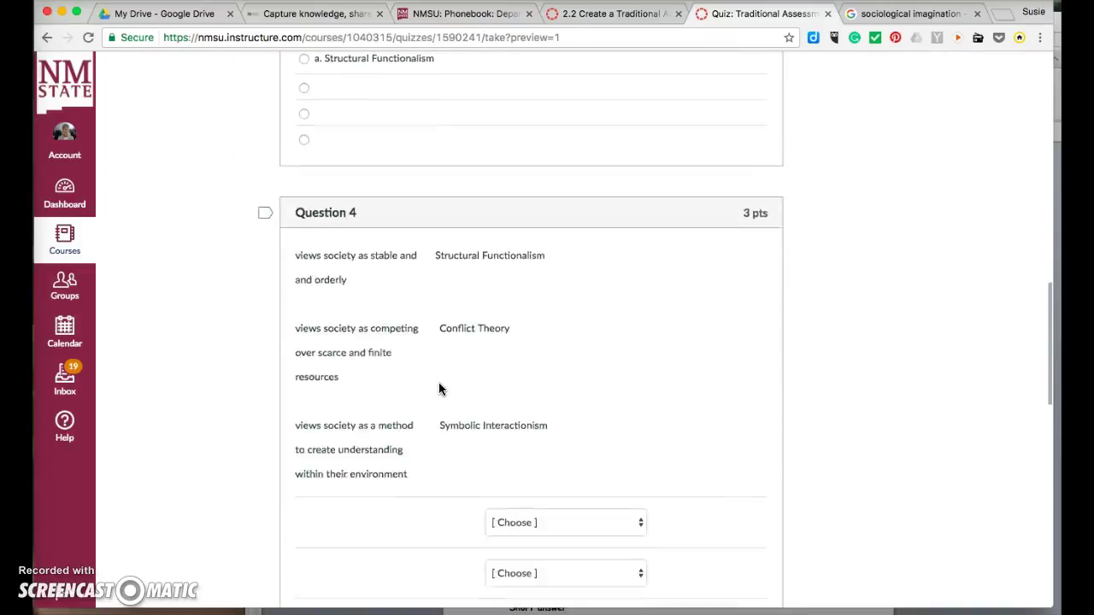
pyautogui.click(524, 427)
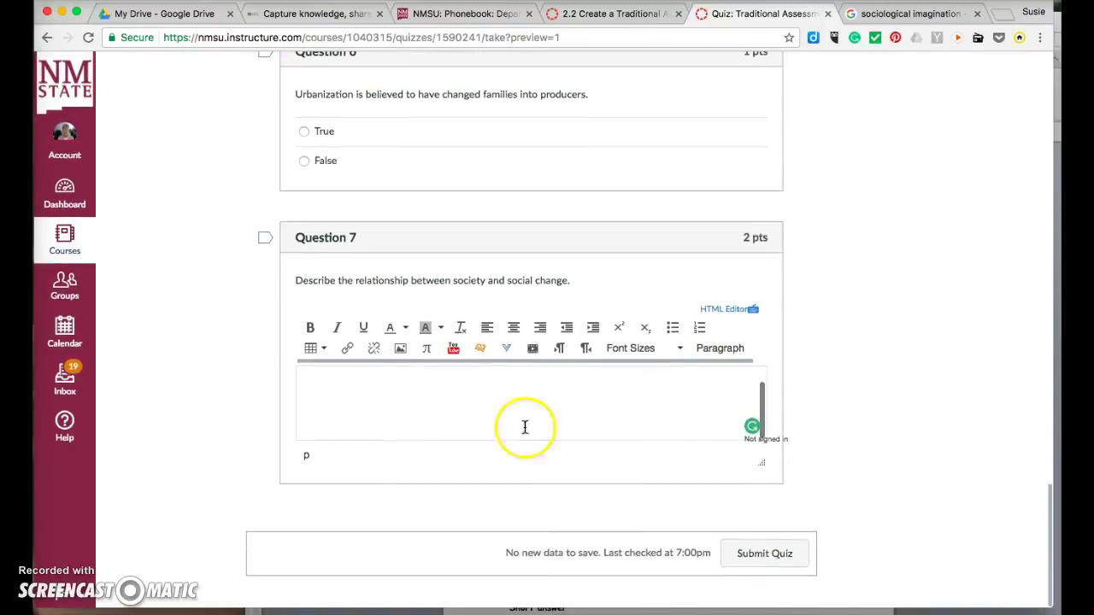
pyautogui.click(764, 554)
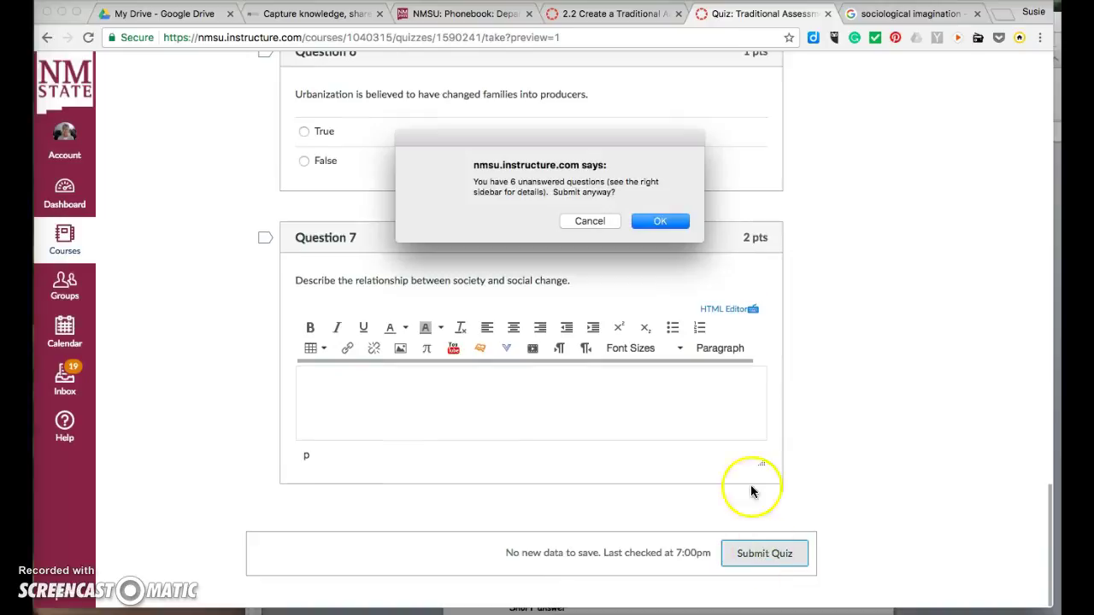
pyautogui.click(663, 221)
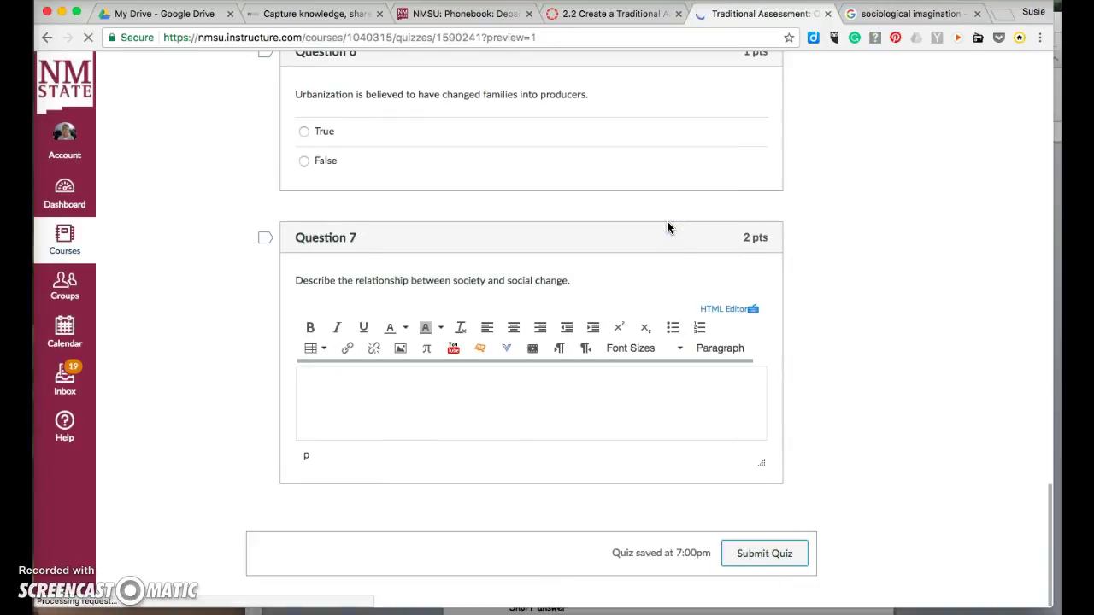
pyautogui.scroll(-7, 681, 291)
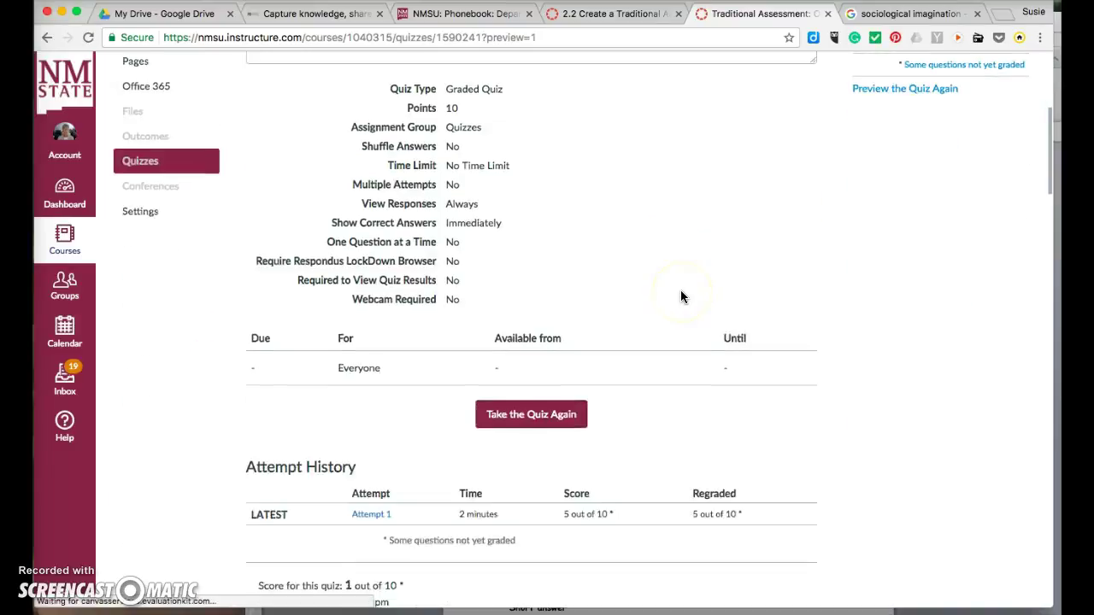
pyautogui.scroll(-3, 681, 296)
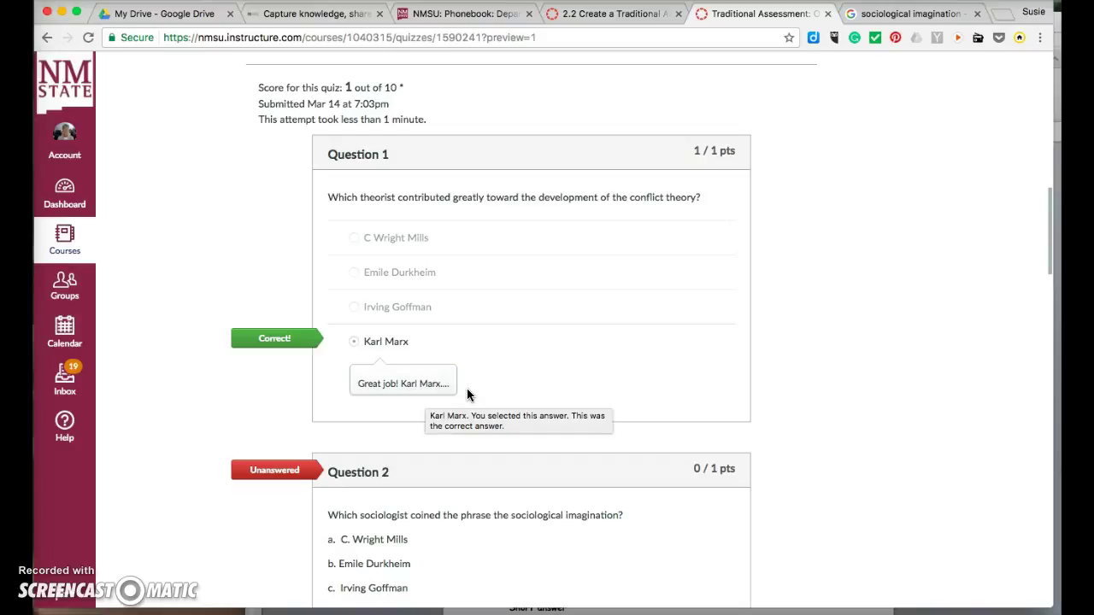
pyautogui.scroll(-1, 758, 418)
pyautogui.scroll(-5, 759, 419)
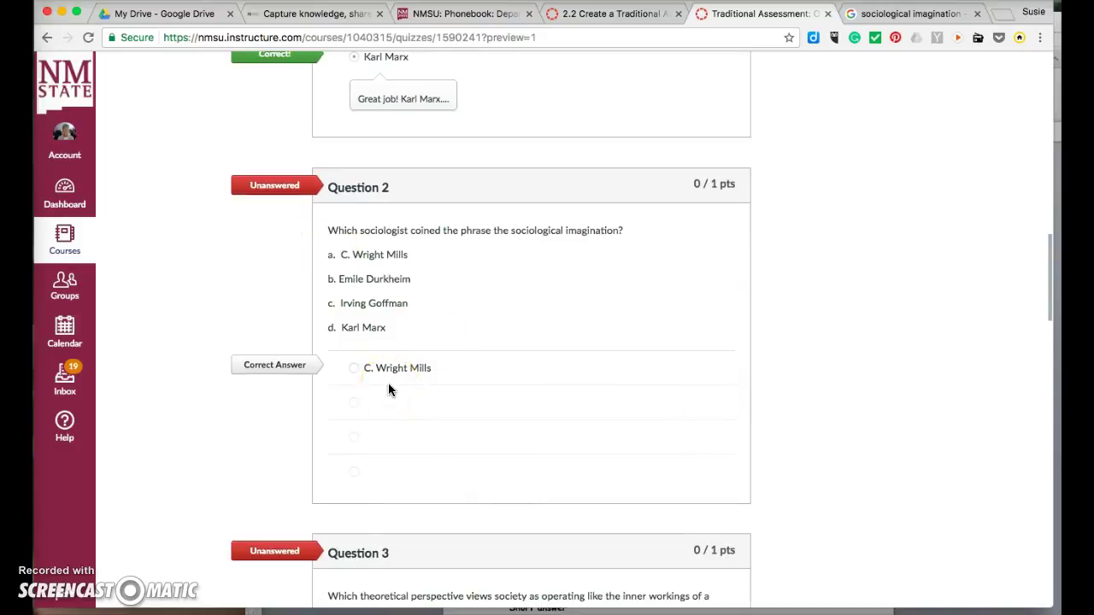
pyautogui.scroll(-1, 391, 341)
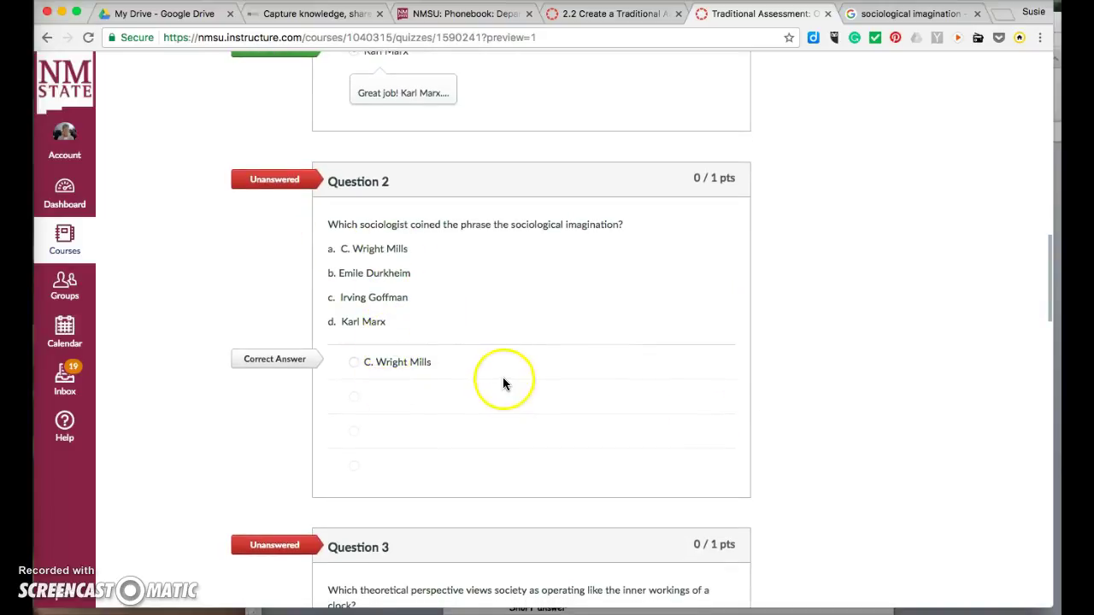
pyautogui.scroll(-12, 503, 382)
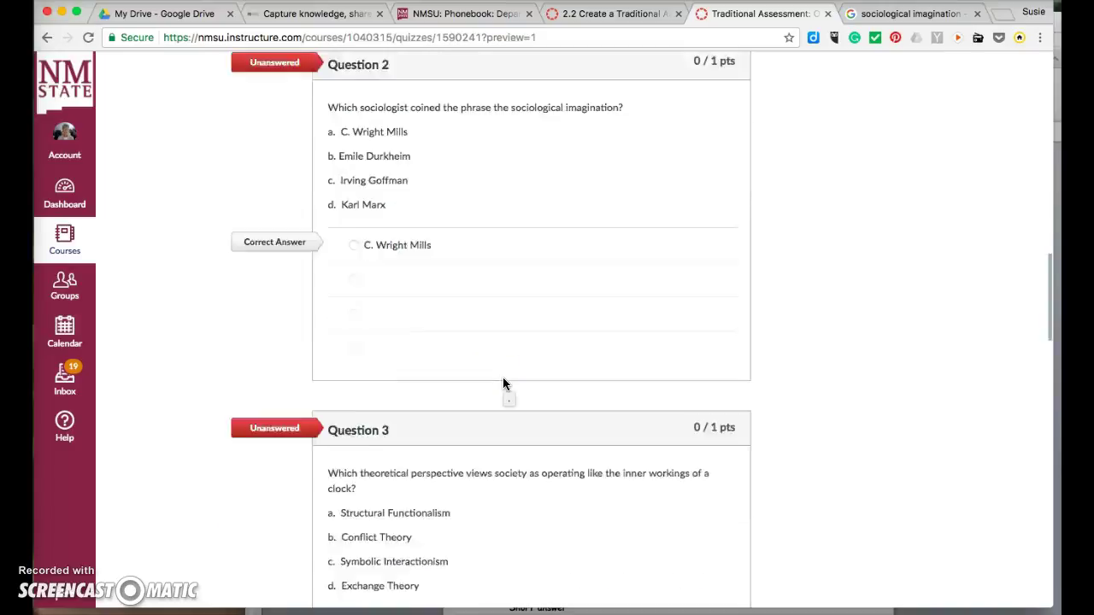
pyautogui.scroll(20, 503, 382)
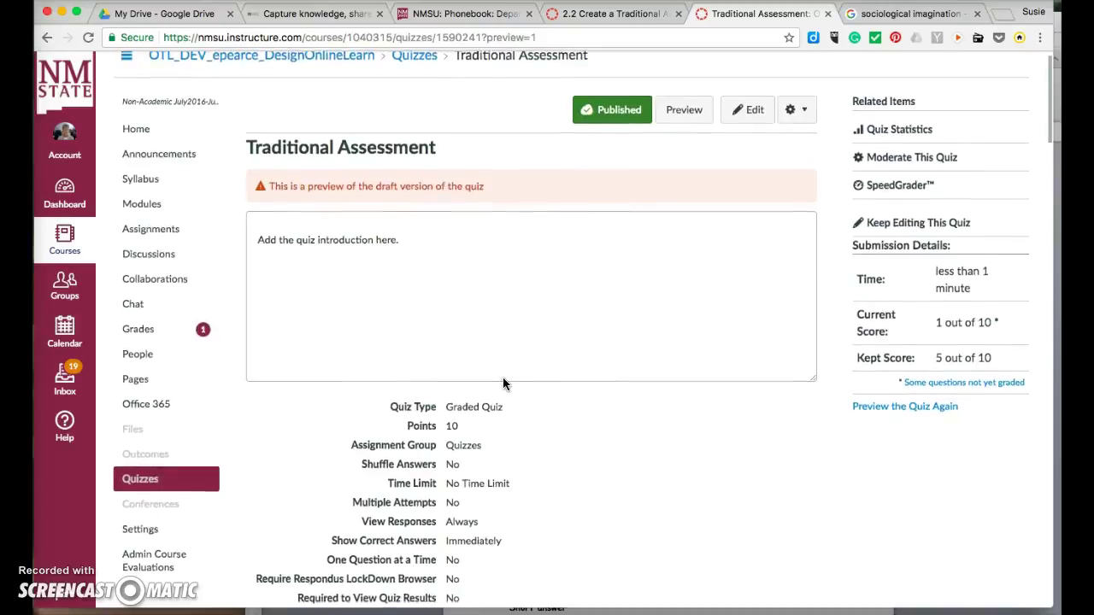
# Return to editing the Traditional Assessment quiz, show its Questions list, and open a question's editor.
pyautogui.click(745, 70)
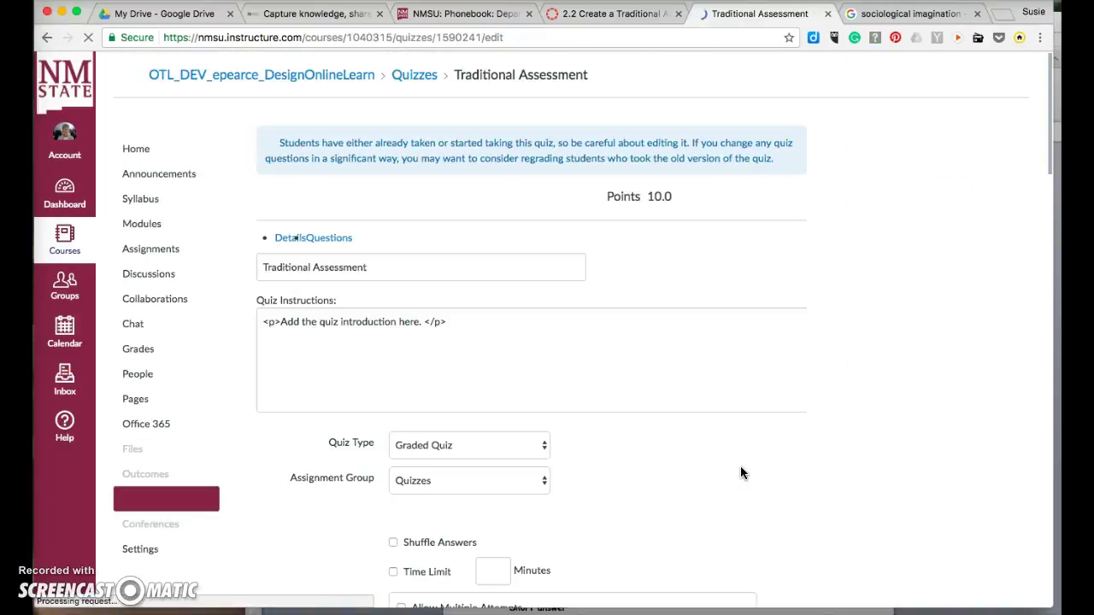
pyautogui.click(681, 343)
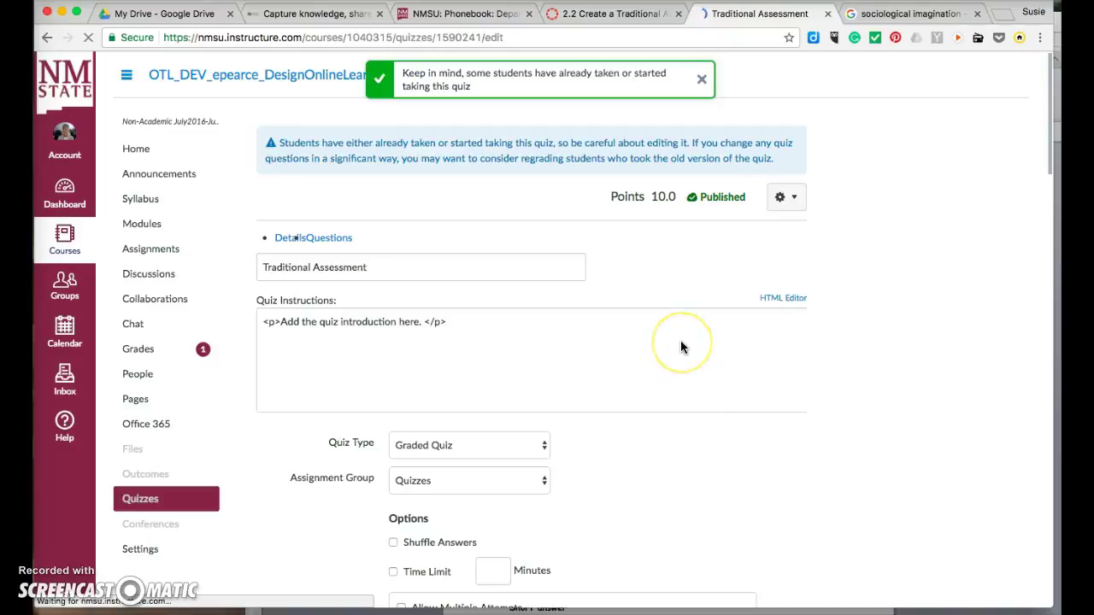
pyautogui.click(350, 246)
pyautogui.click(779, 484)
pyautogui.scroll(-10, 778, 483)
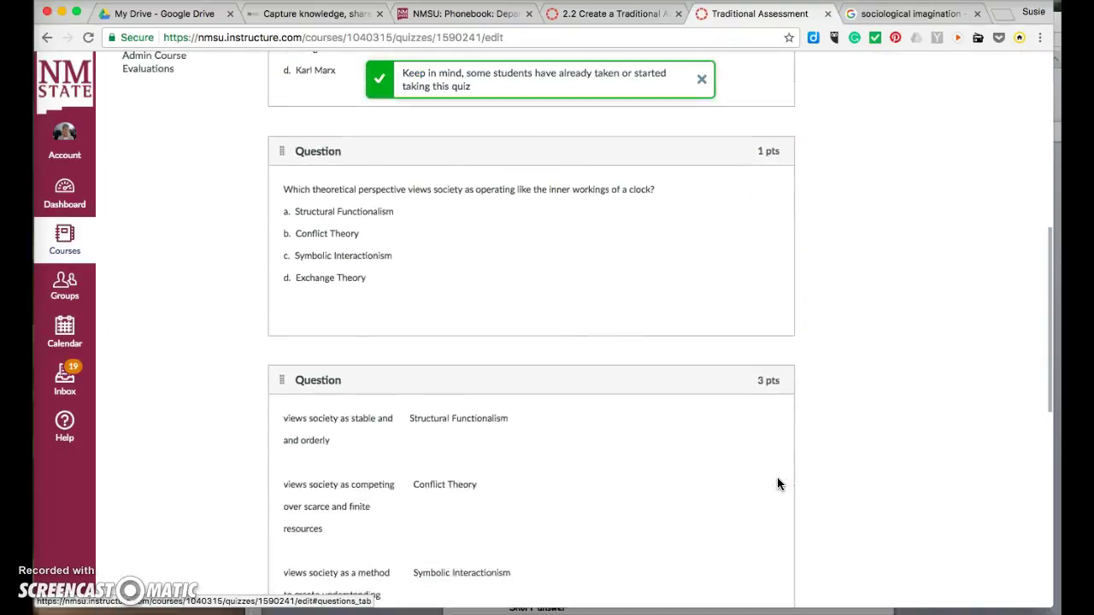
pyautogui.scroll(-2, 777, 484)
pyautogui.click(769, 338)
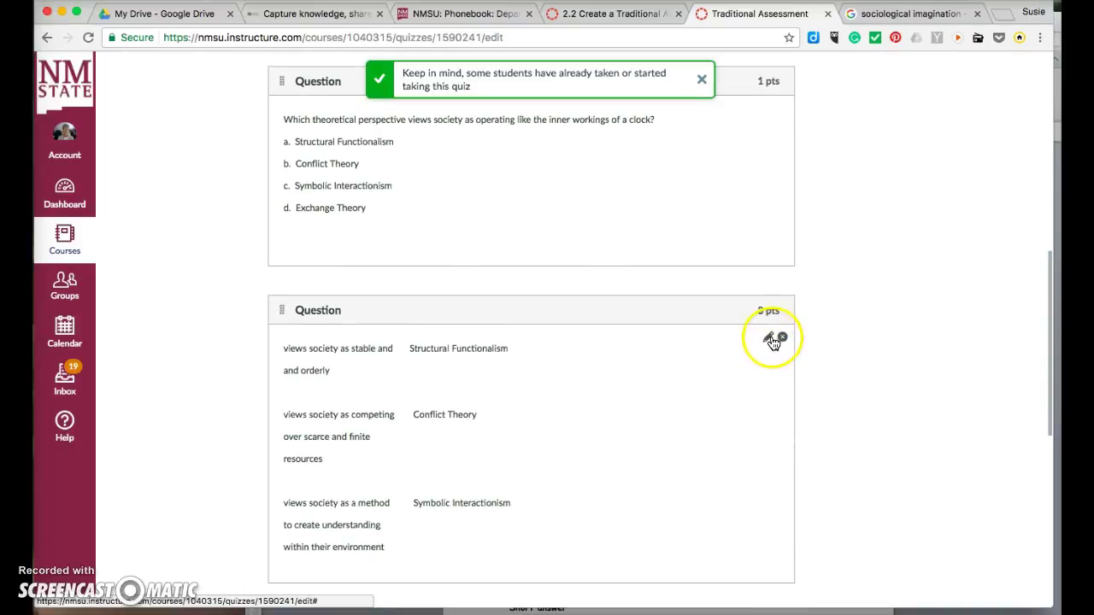